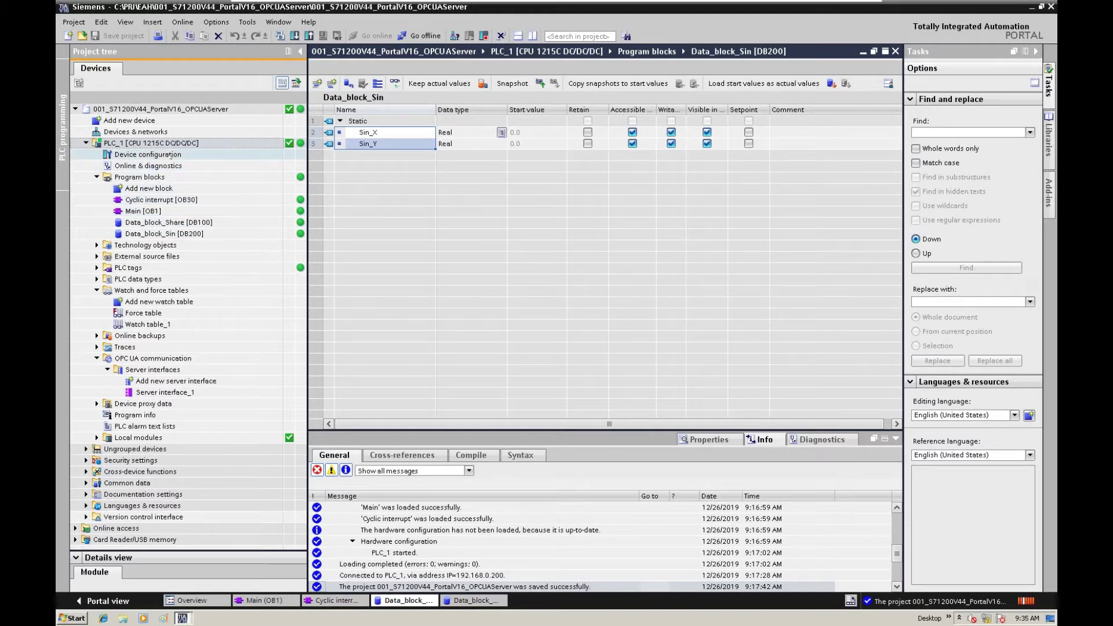
# Step: Open PLC_1's device configuration and examine the CPU's OPC UA server activation and server address properties
pyautogui.doubleClick(168, 154)
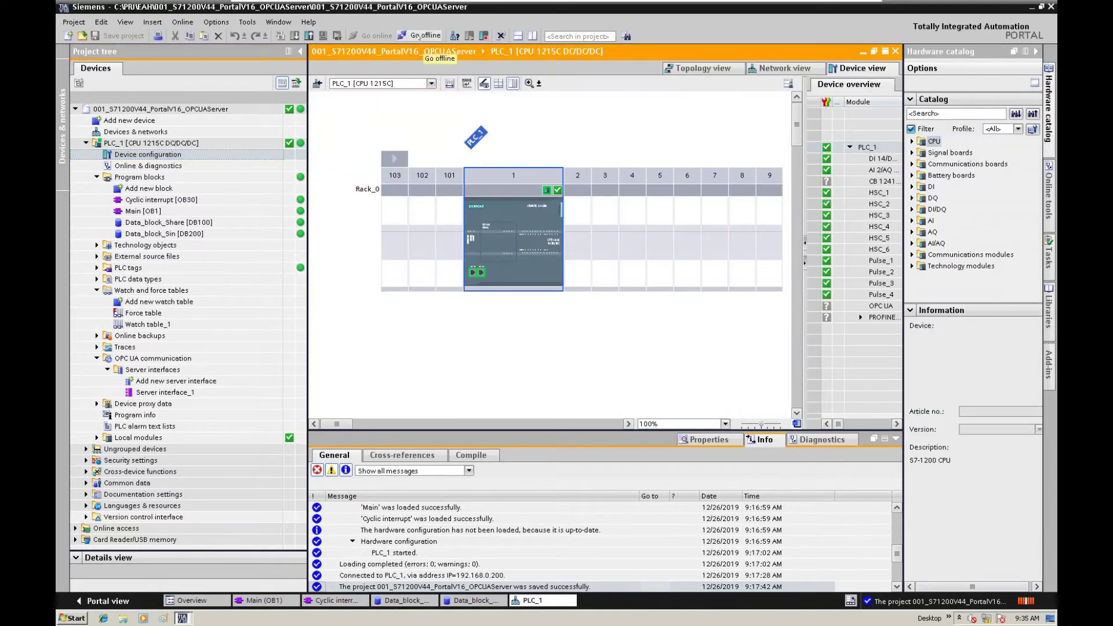
pyautogui.click(417, 36)
pyautogui.click(527, 236)
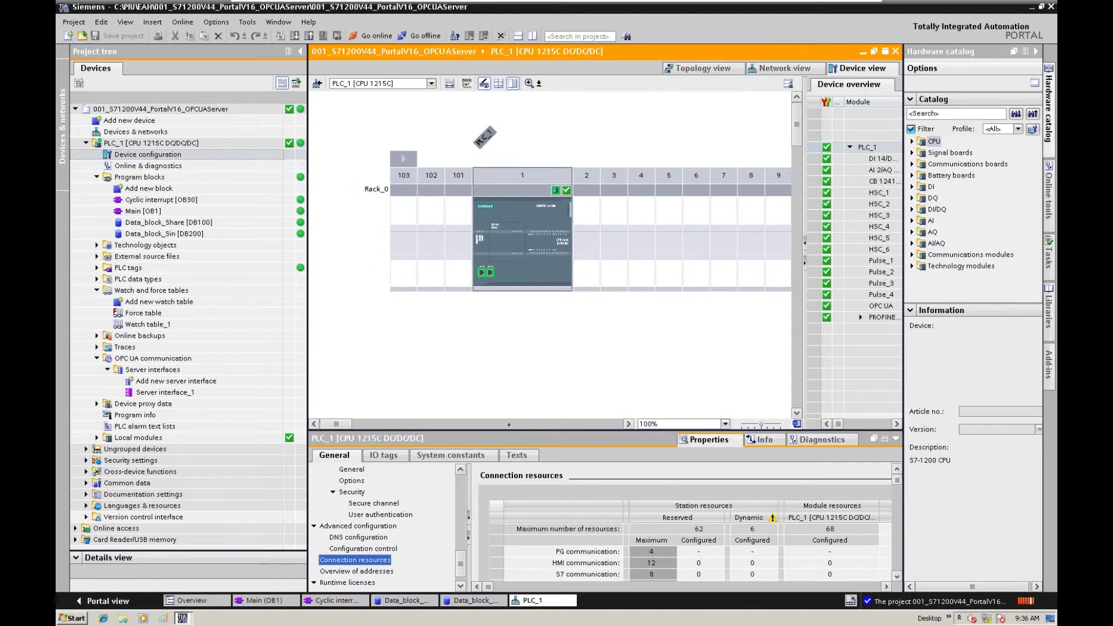
pyautogui.moveTo(509, 425); pyautogui.dragTo(509, 288)
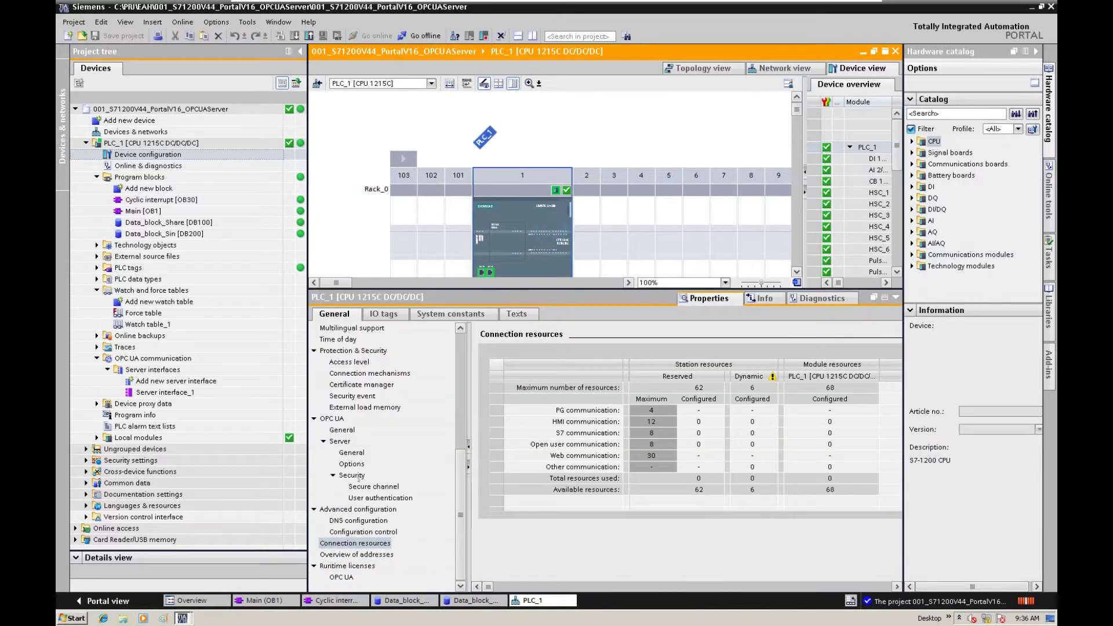
pyautogui.click(337, 419)
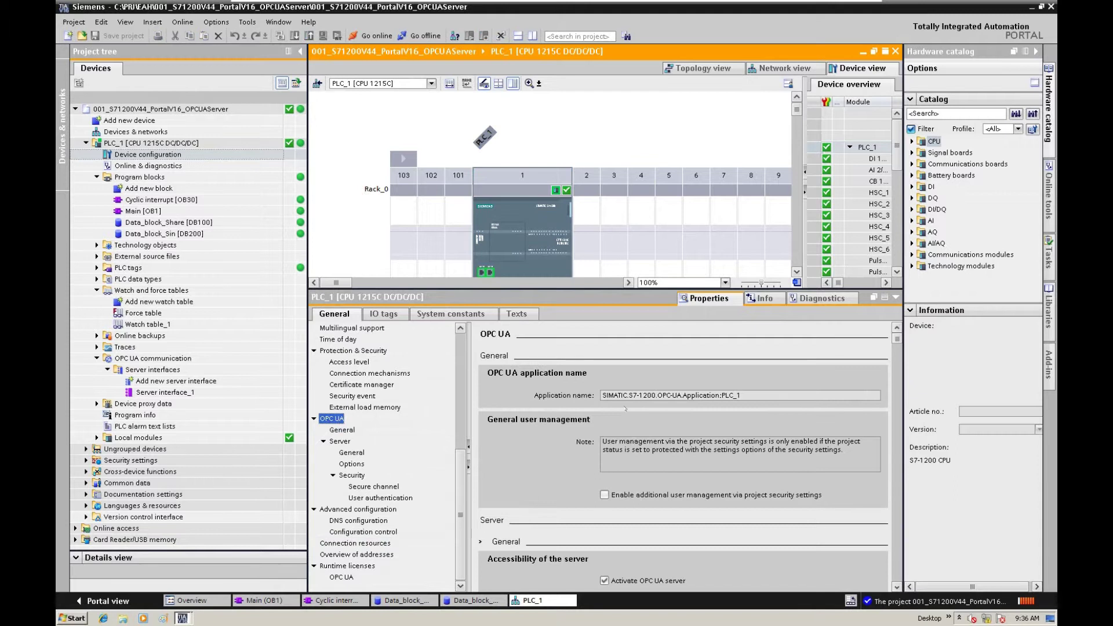
pyautogui.moveTo(897, 341); pyautogui.dragTo(894, 371)
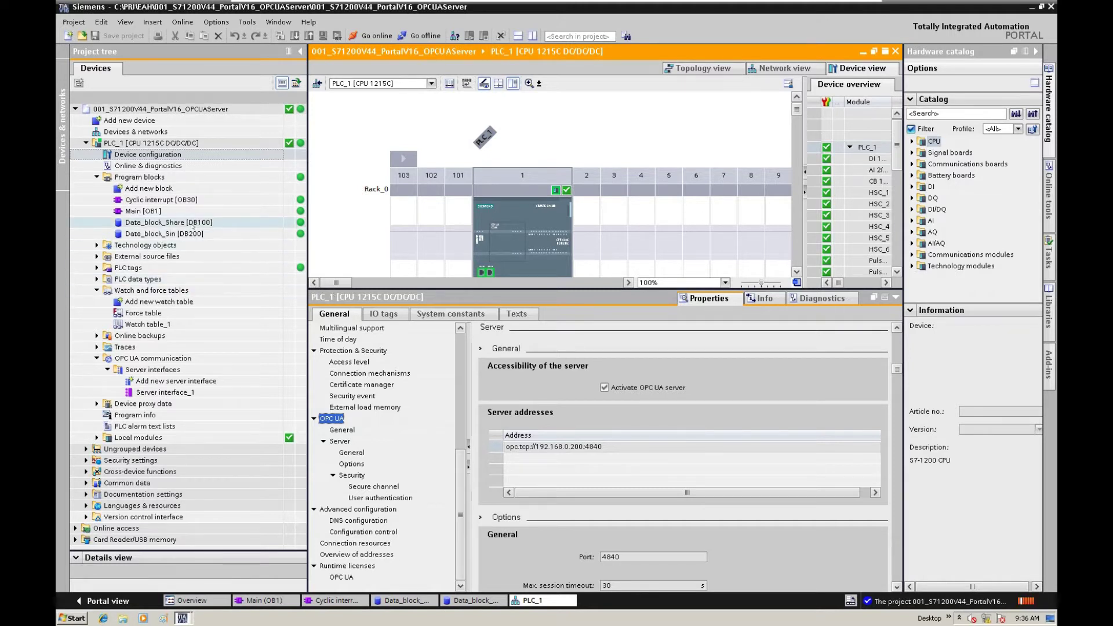
# Step: Inspect the variables declared in Data_block_Share [DB100] and Data_block_Sin [DB200]
pyautogui.doubleClick(168, 223)
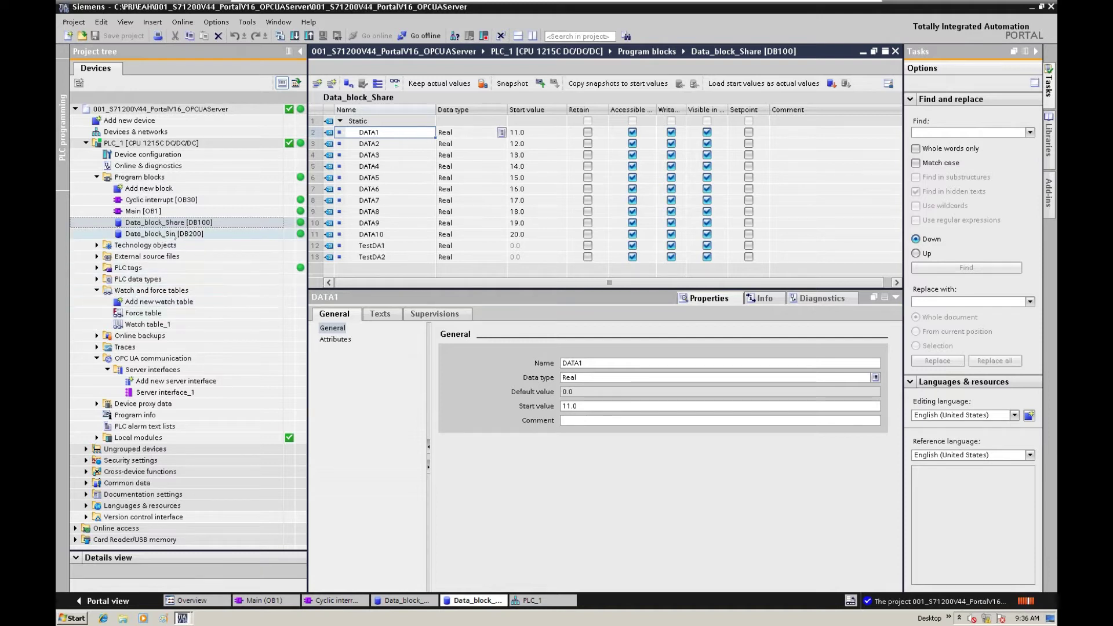
pyautogui.doubleClick(173, 234)
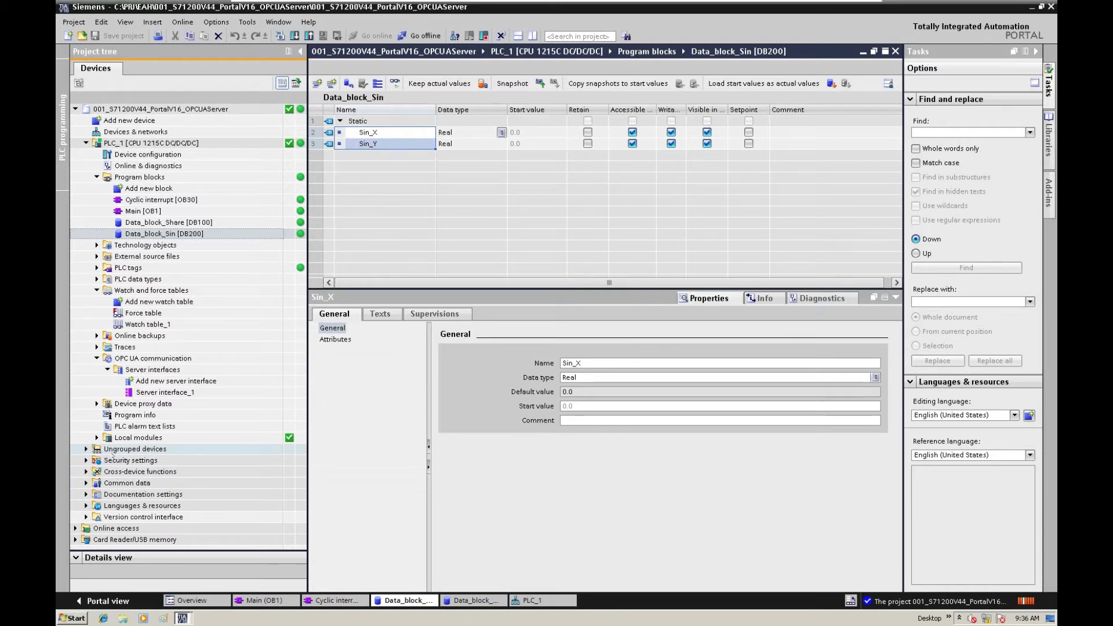
# Step: Monitor all values in Watch table_1 and write 110.0 to TestDA1 and 200.0 to TestDA2 on the PLC
pyautogui.doubleClick(145, 324)
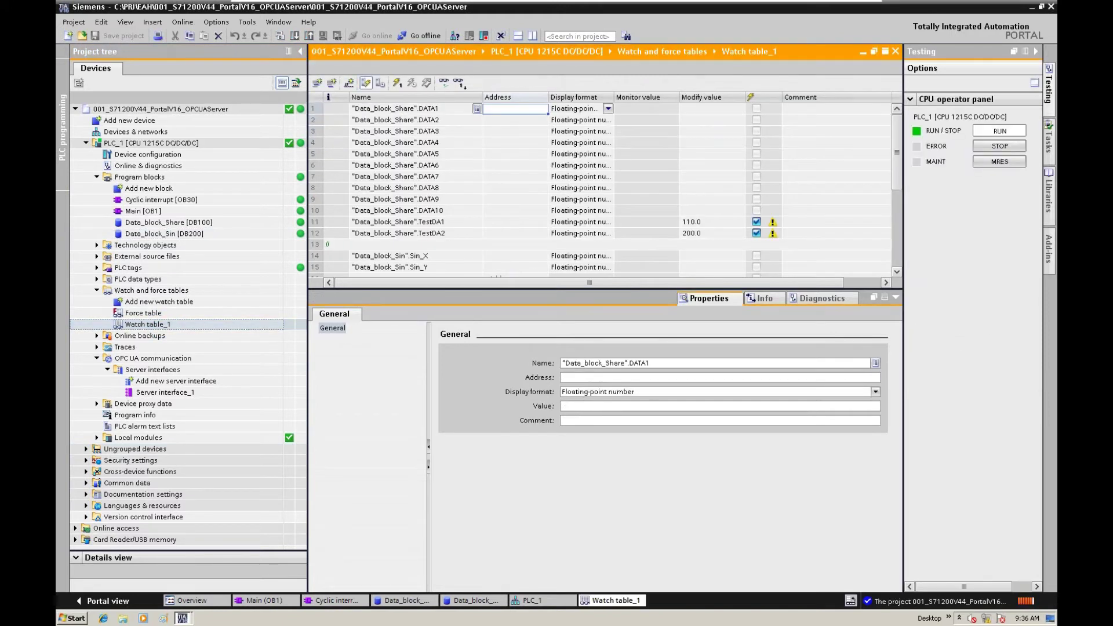
pyautogui.click(444, 83)
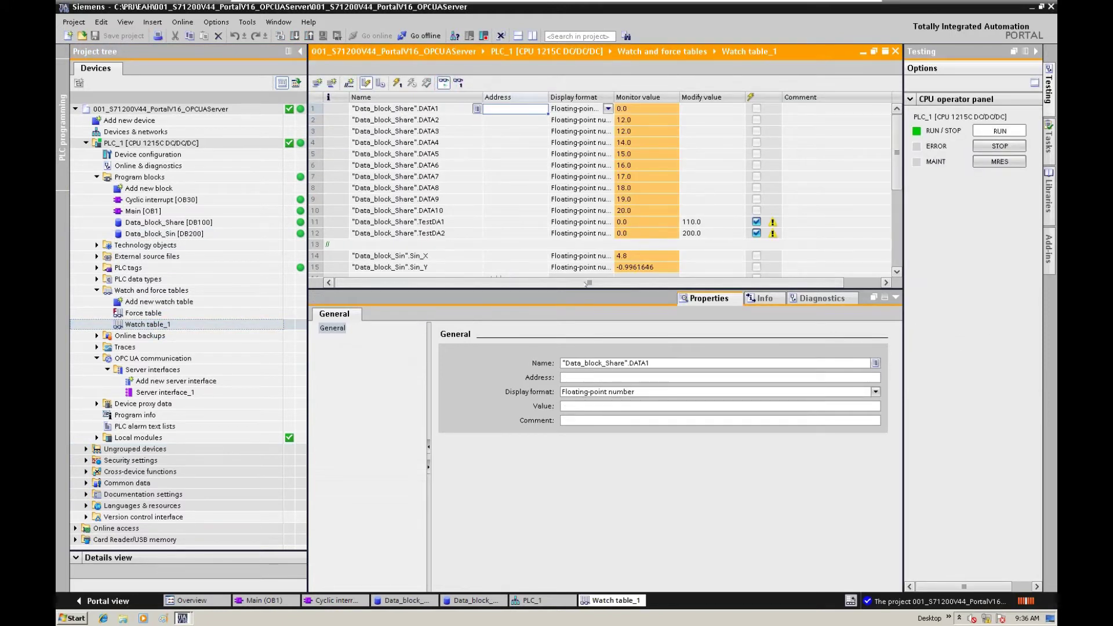
pyautogui.moveTo(582, 287); pyautogui.dragTo(581, 409)
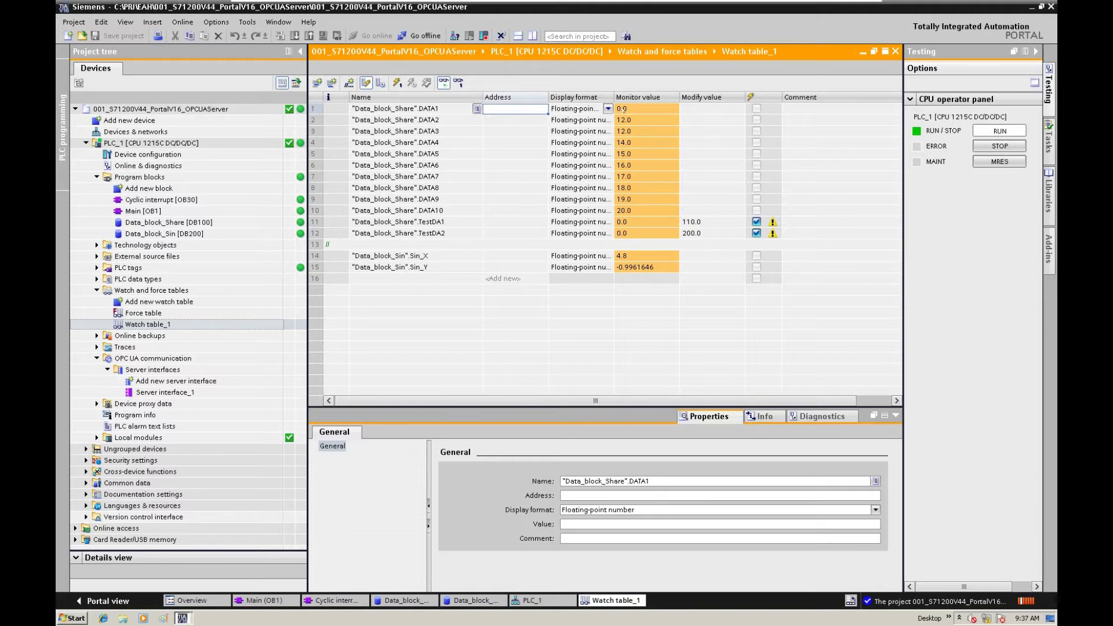
pyautogui.click(397, 82)
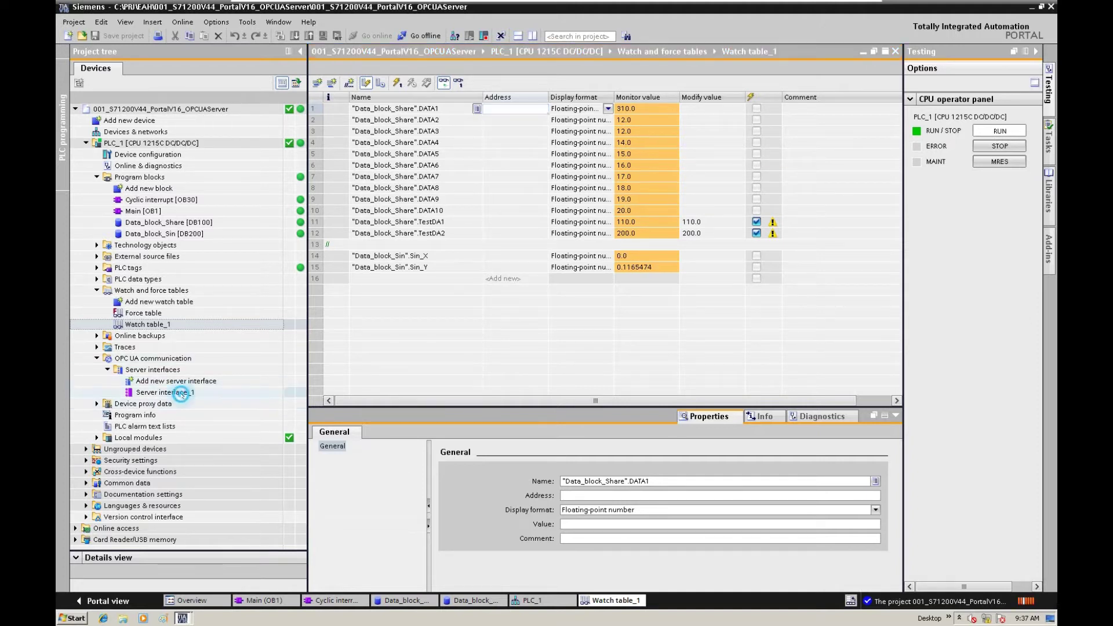
# Step: Open Server interface_1 of the PLC's OPC UA communication to view its exposed nodes
pyautogui.doubleClick(184, 393)
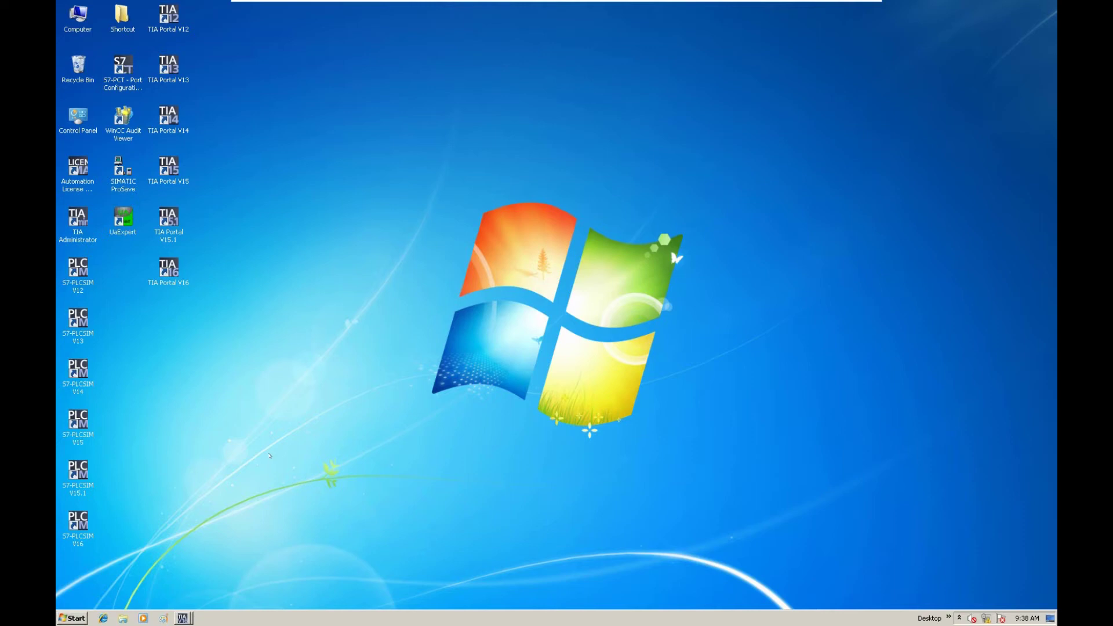
# Step: Switch to the web browser and look up the UaExpert download under OPC UA Clients on the Unified Automation website
pyautogui.click(103, 618)
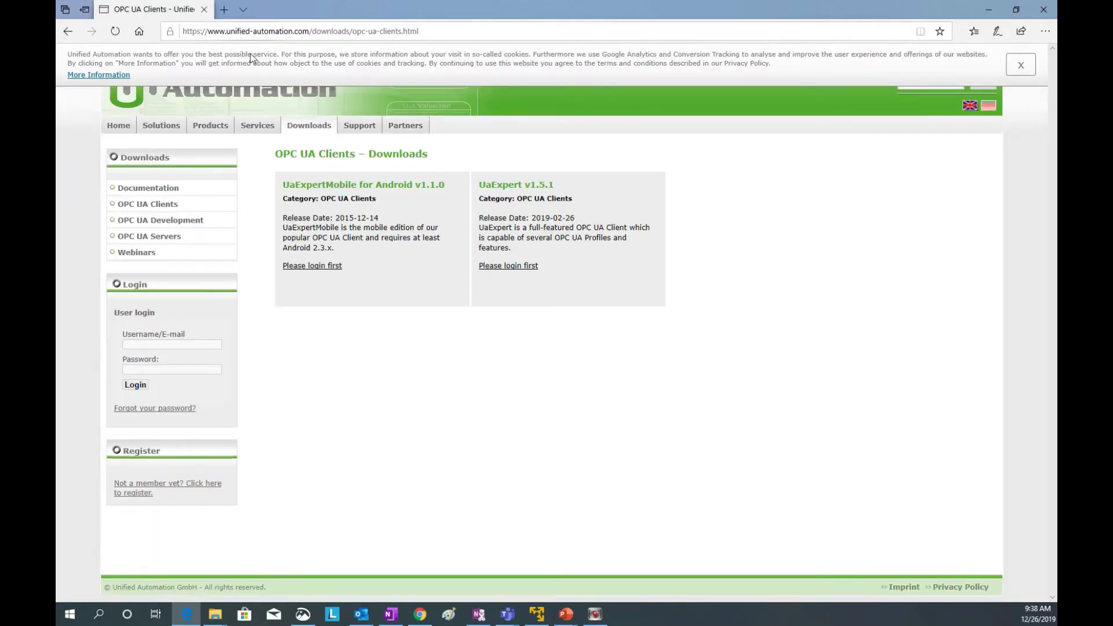
pyautogui.click(1022, 65)
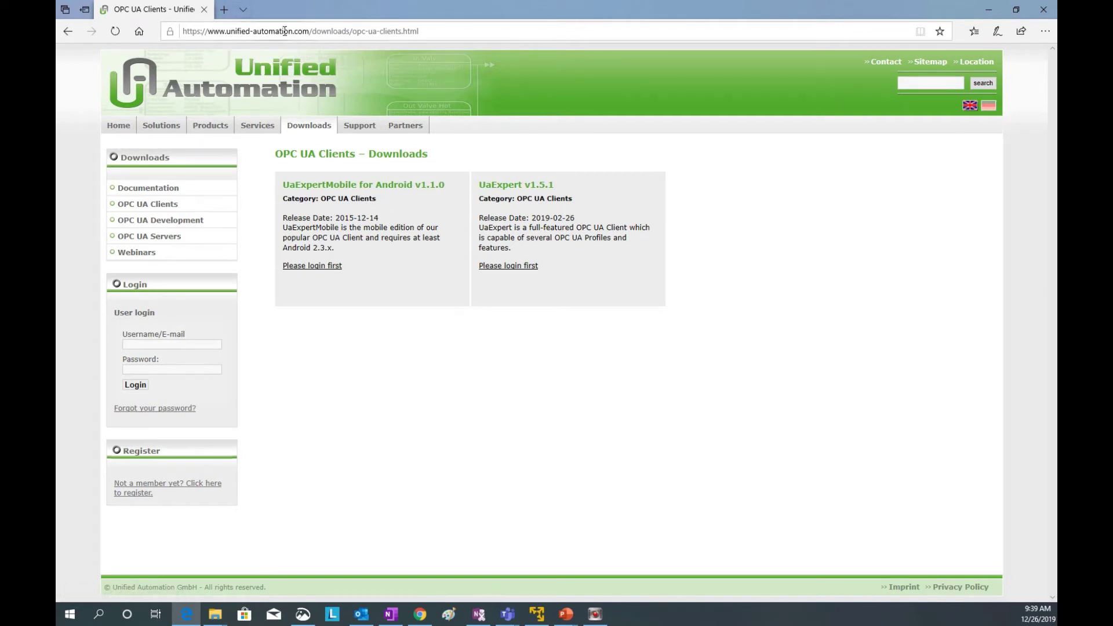
pyautogui.click(127, 128)
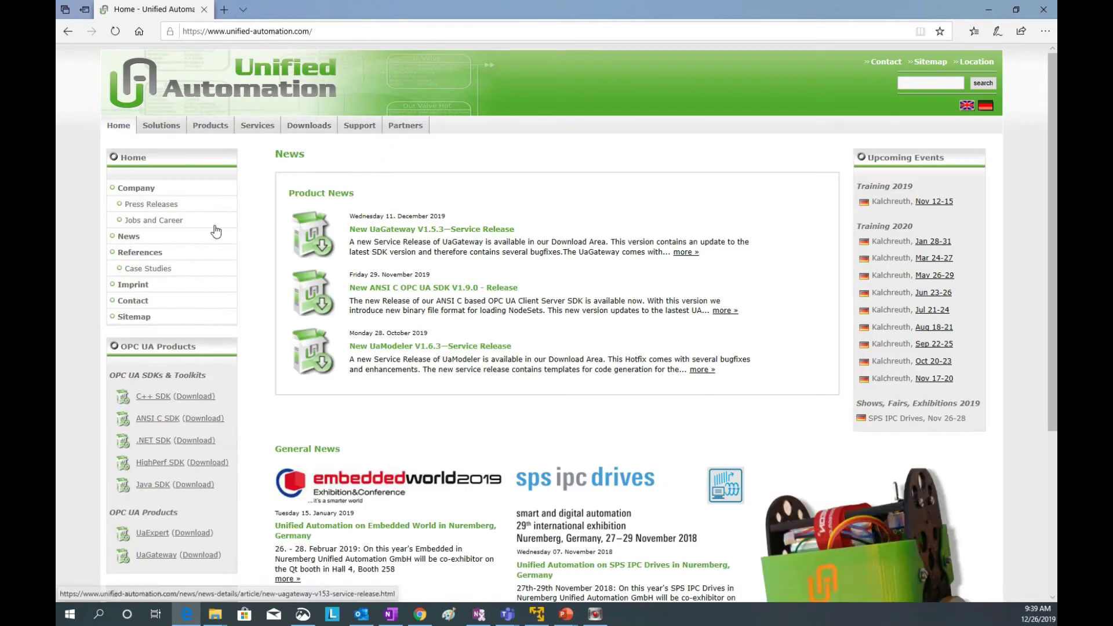
pyautogui.click(333, 135)
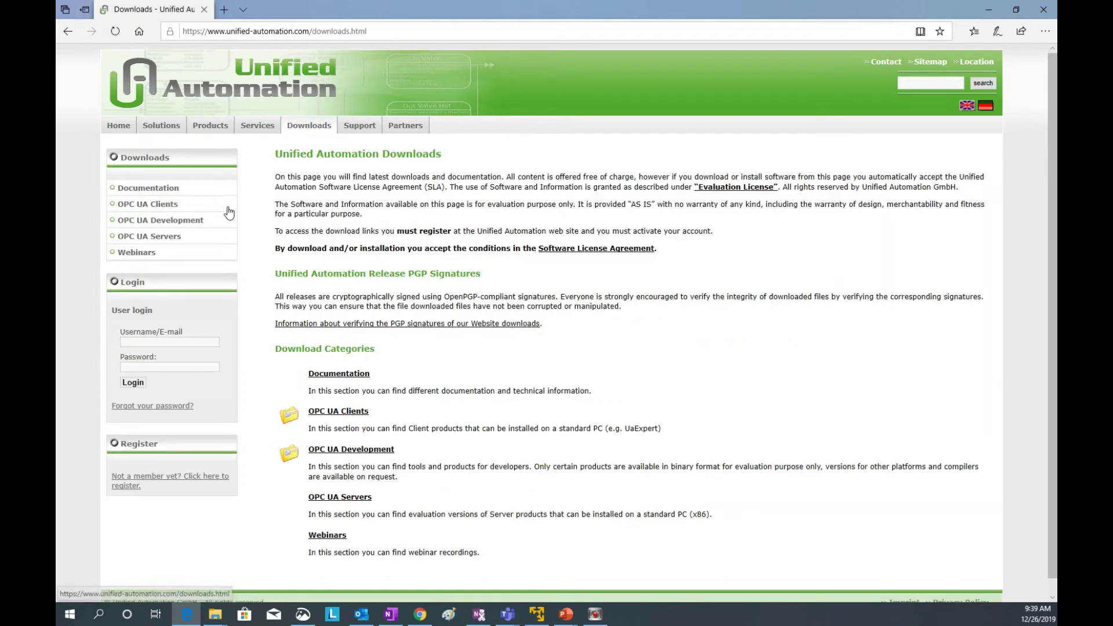
pyautogui.click(161, 209)
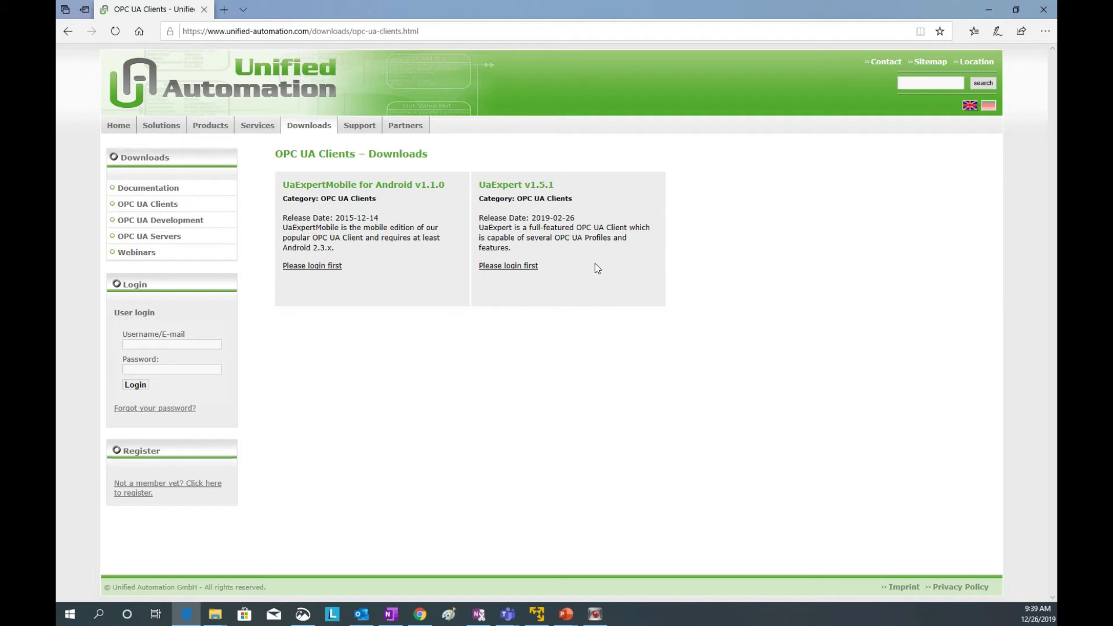
# Step: Minimize the browser, launch UaExpert from the desktop and maximize its window
pyautogui.click(988, 11)
pyautogui.click(124, 236)
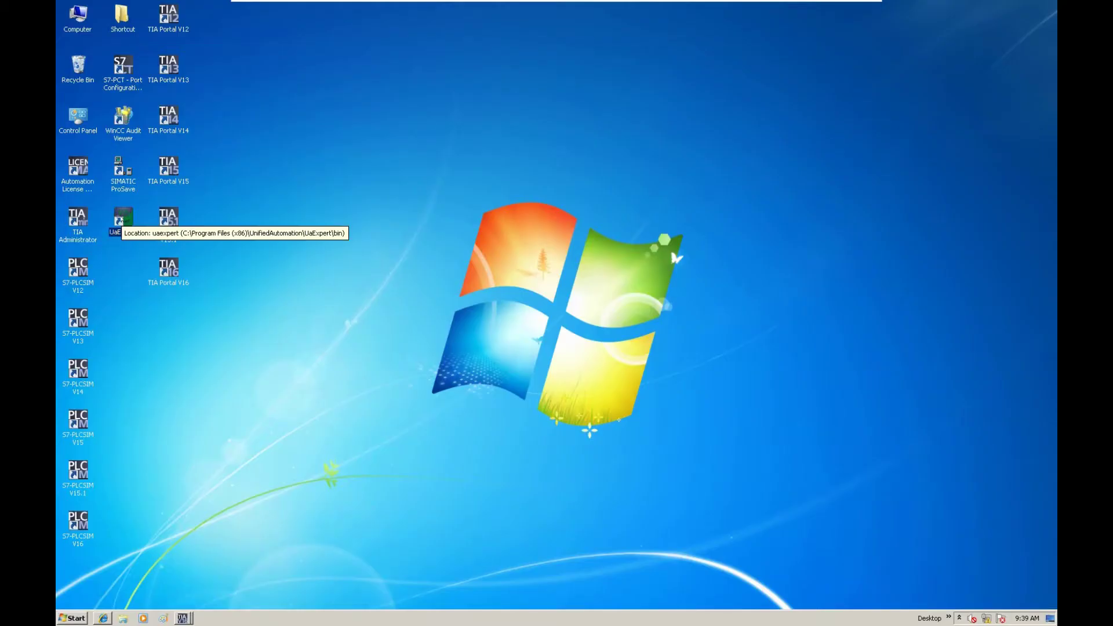
pyautogui.doubleClick(123, 221)
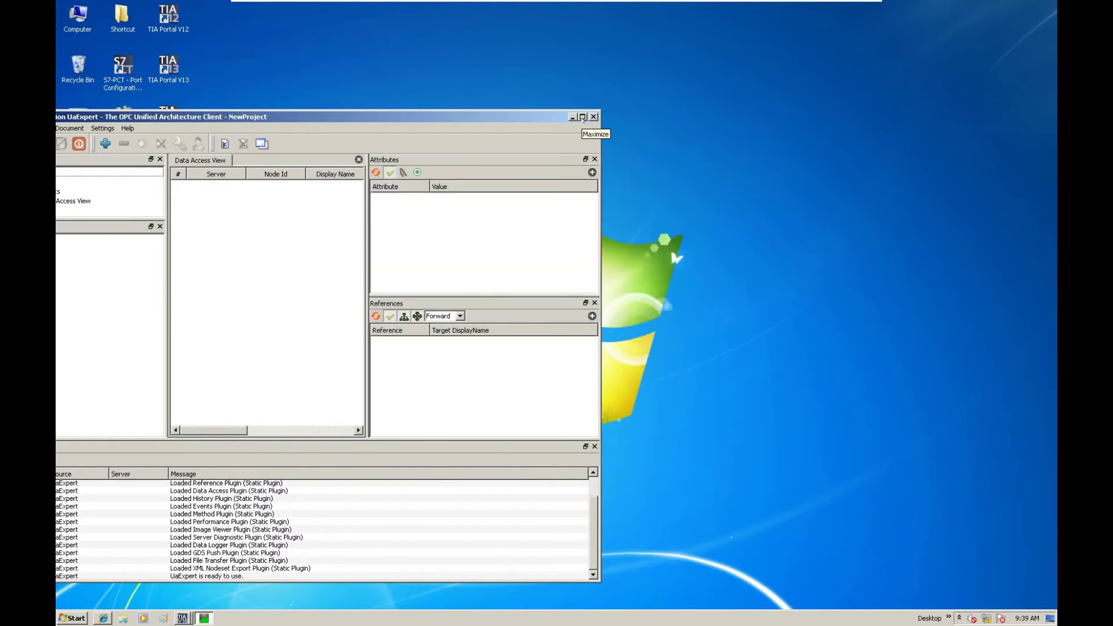
pyautogui.click(583, 117)
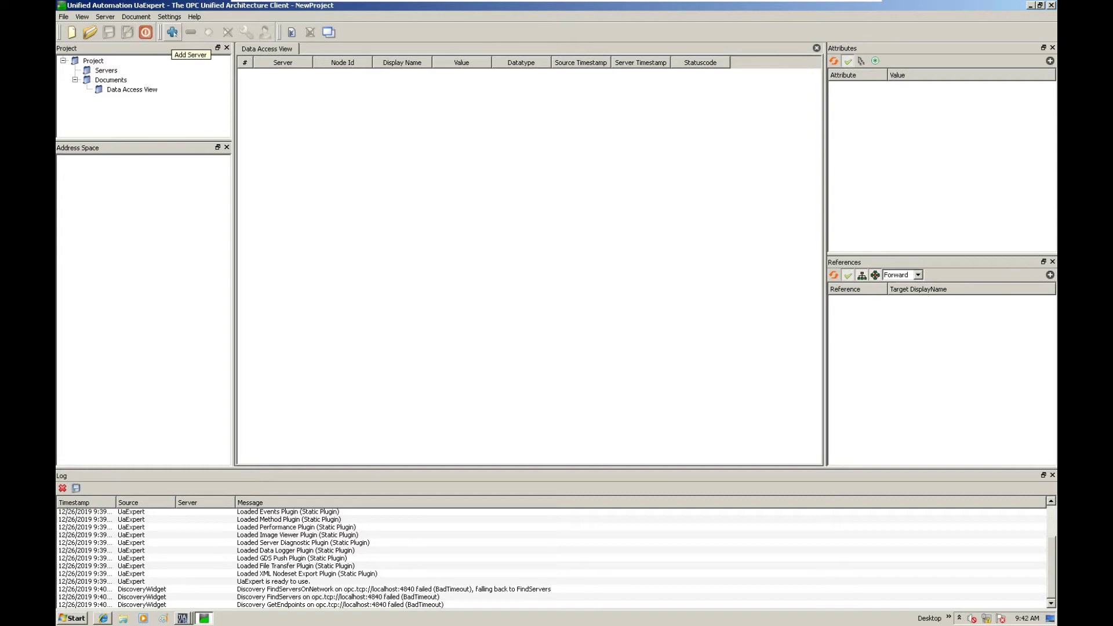
# Step: Start adding a server and create a custom discovery entry with the URL opc.tcp://192.168.0.200
pyautogui.click(172, 33)
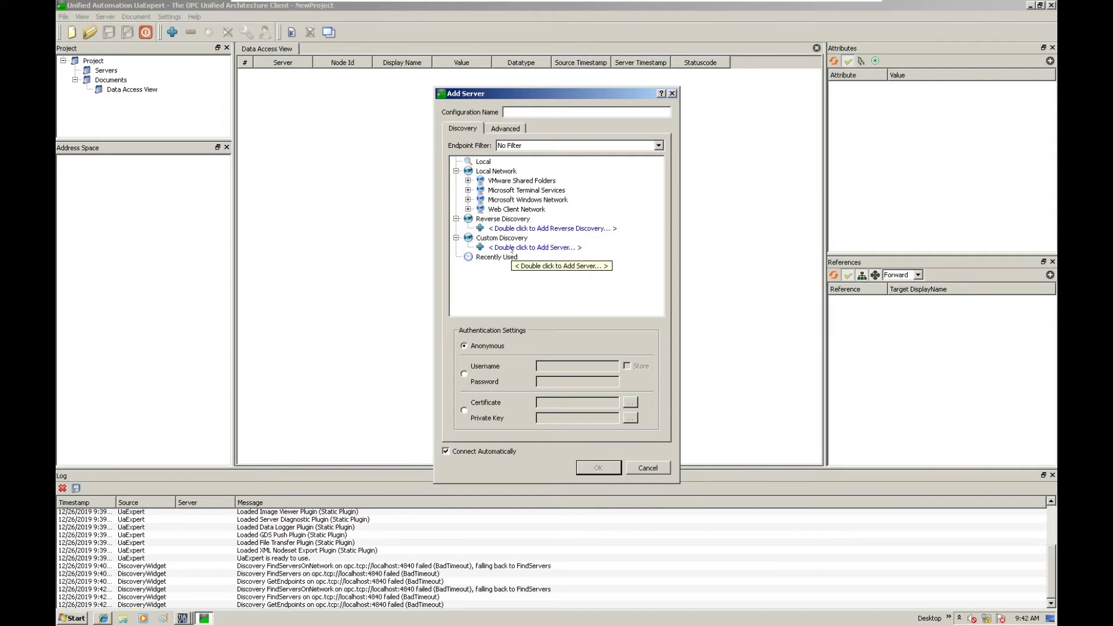
pyautogui.click(512, 248)
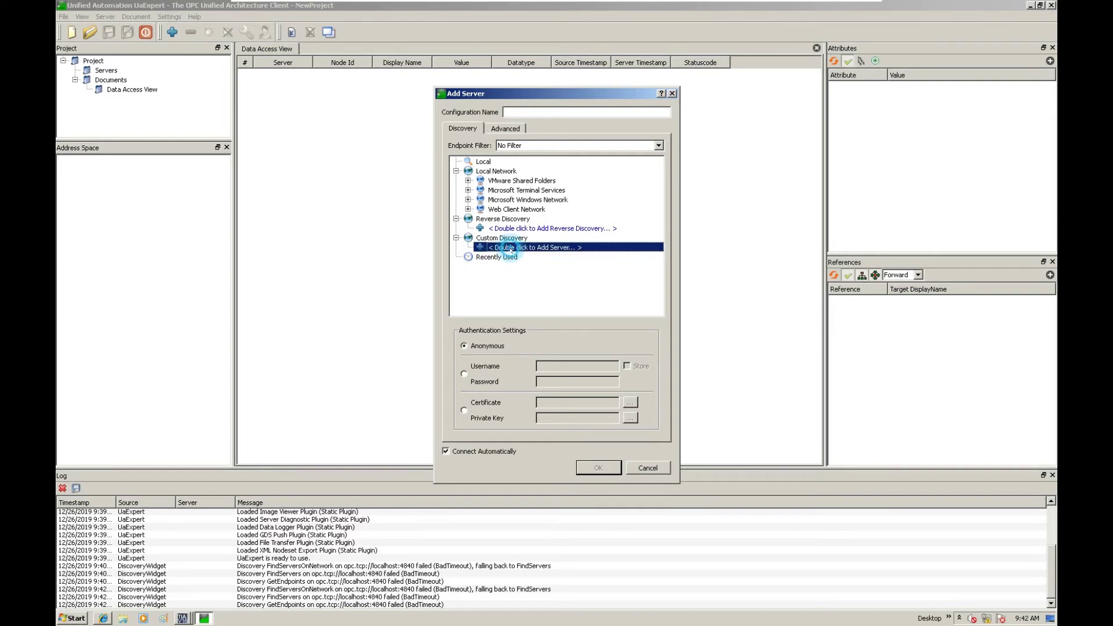
pyautogui.doubleClick(510, 248)
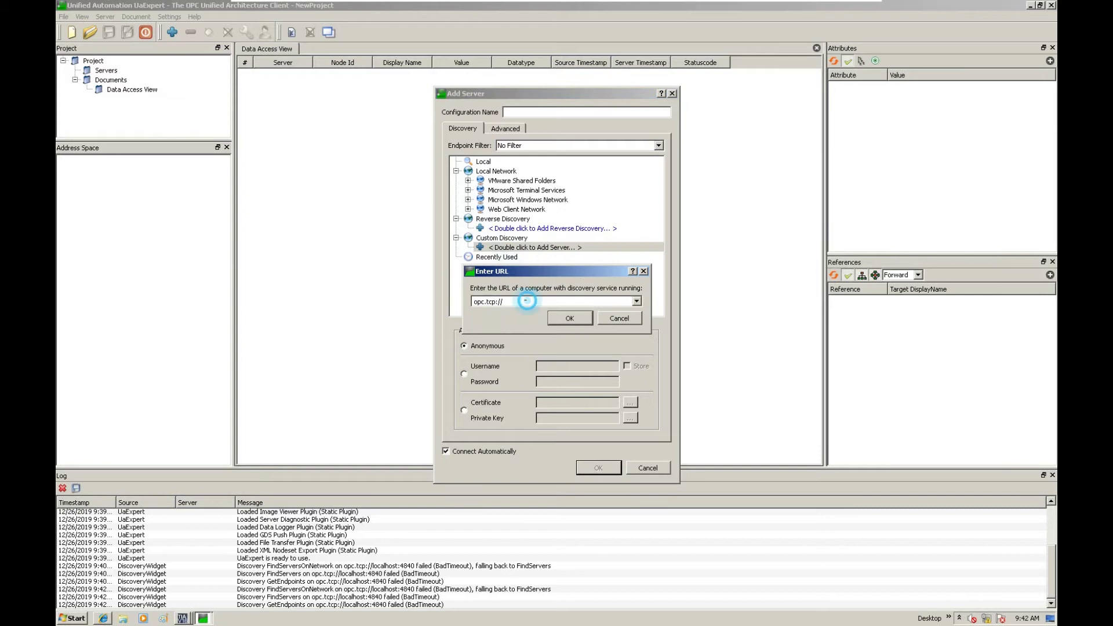
pyautogui.write('192.168.0.200')
pyautogui.click(564, 318)
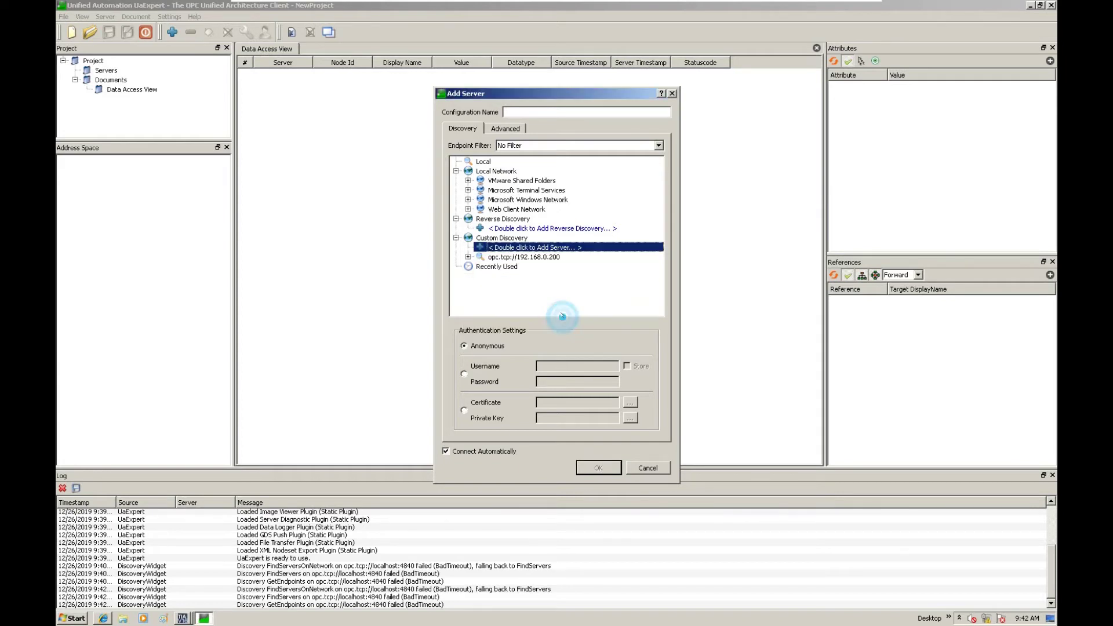
# Step: Expand the discovered SIMATIC.S7-1200.OPC-UA.Application:PLC_1 server and add it using the None - None endpoint with anonymous authentication
pyautogui.click(560, 258)
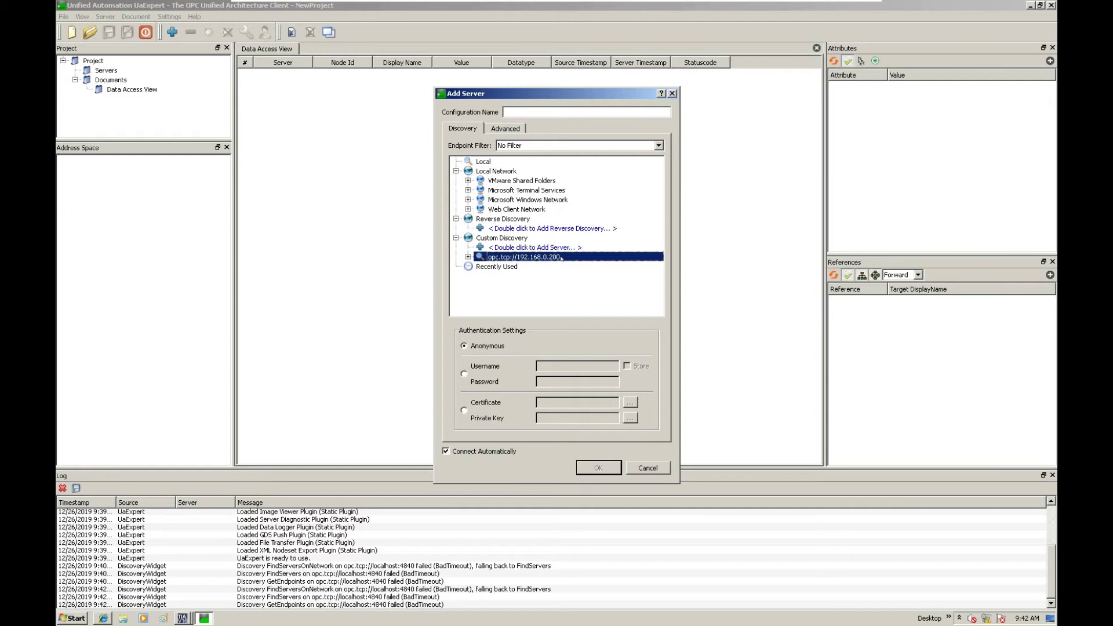
pyautogui.rightClick(562, 259)
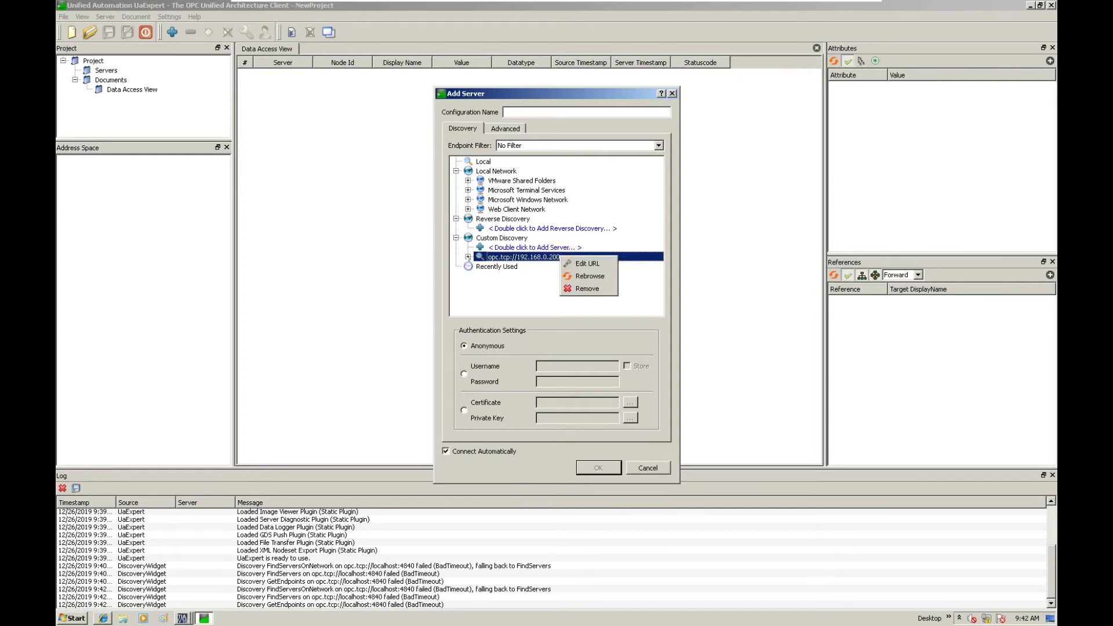
pyautogui.click(467, 257)
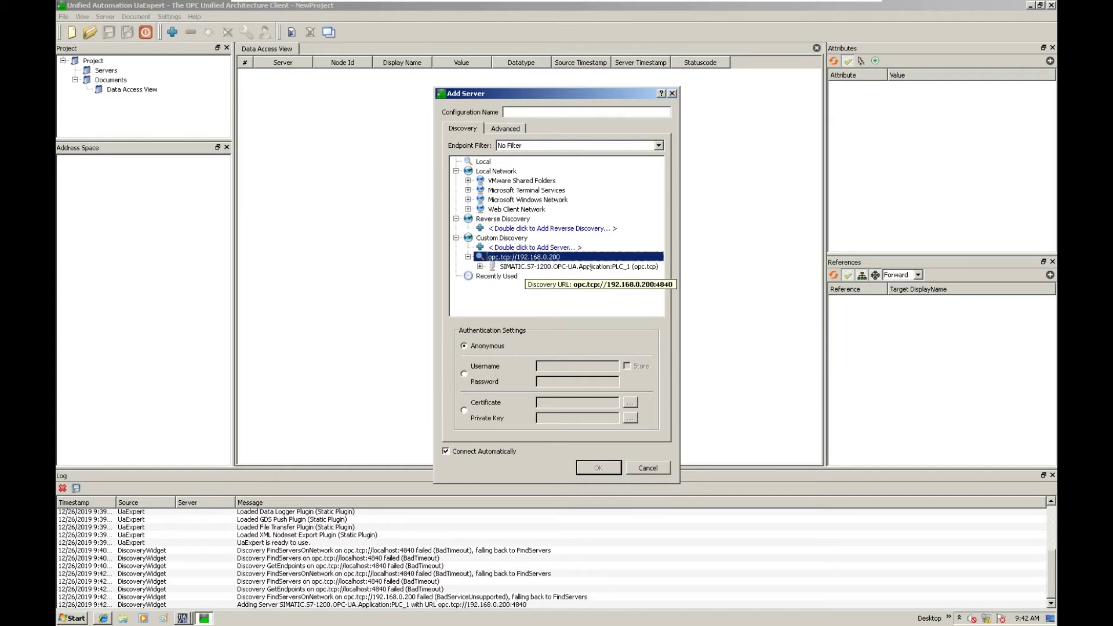
pyautogui.doubleClick(590, 267)
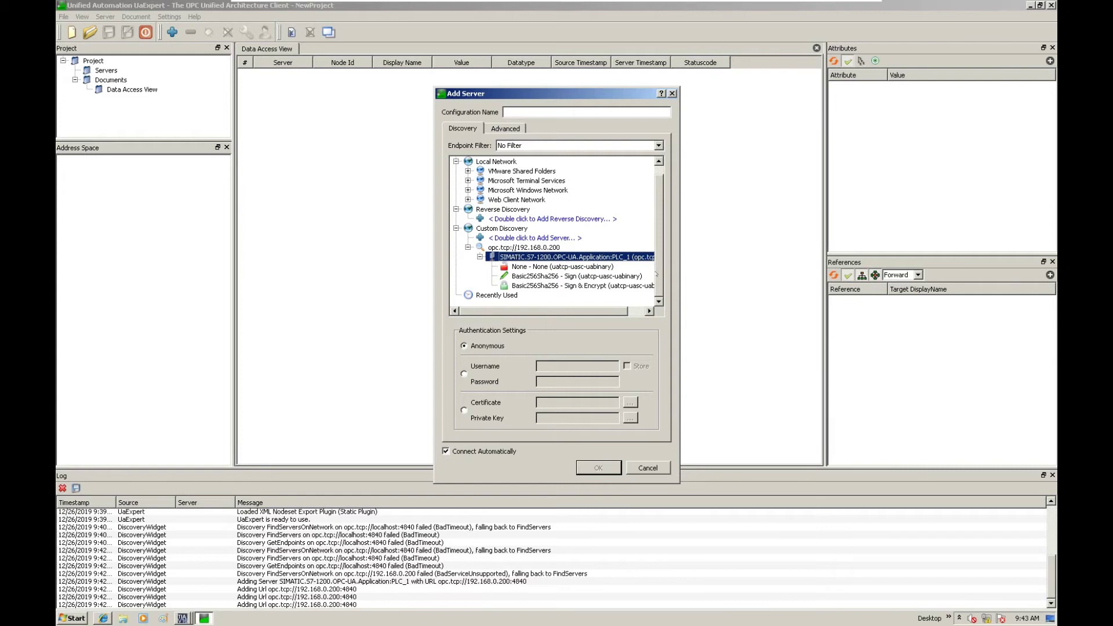
pyautogui.moveTo(588, 318); pyautogui.dragTo(596, 318)
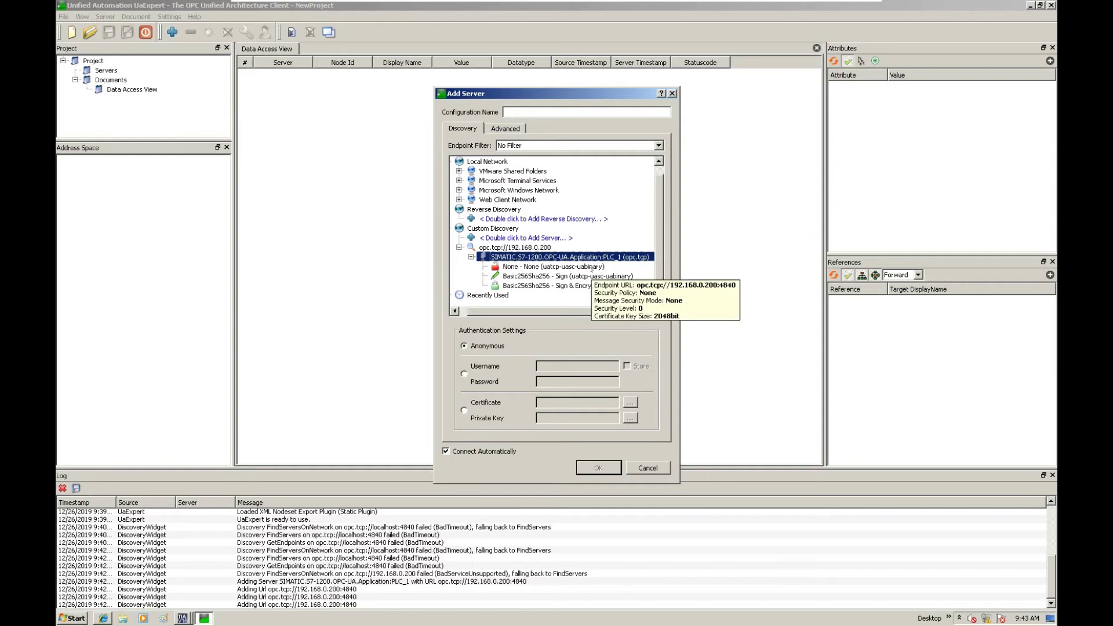
pyautogui.click(591, 268)
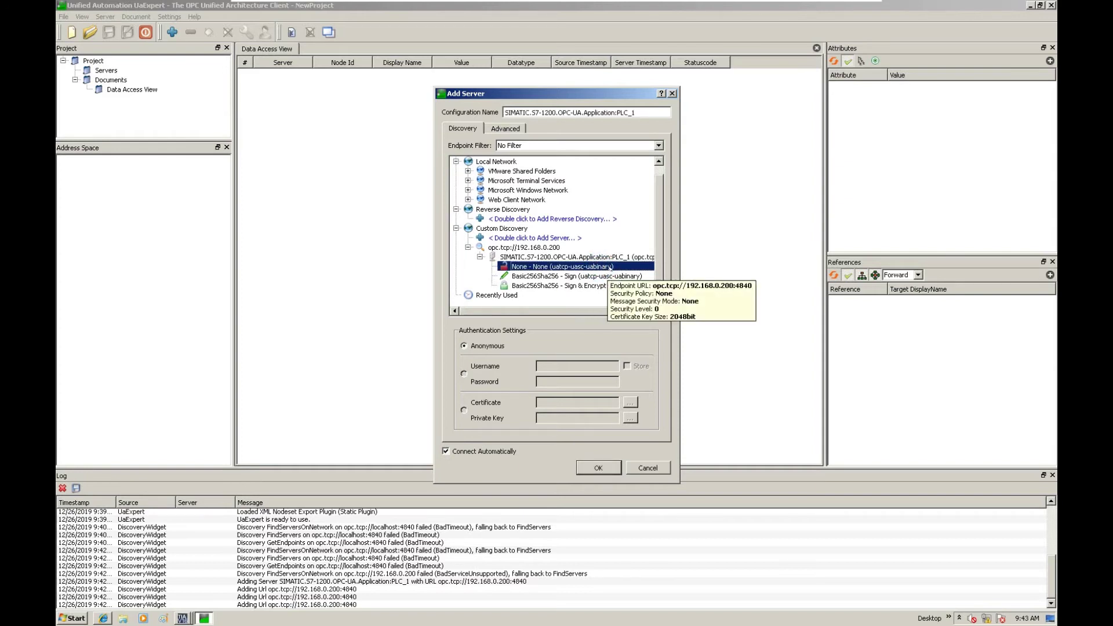
pyautogui.click(599, 468)
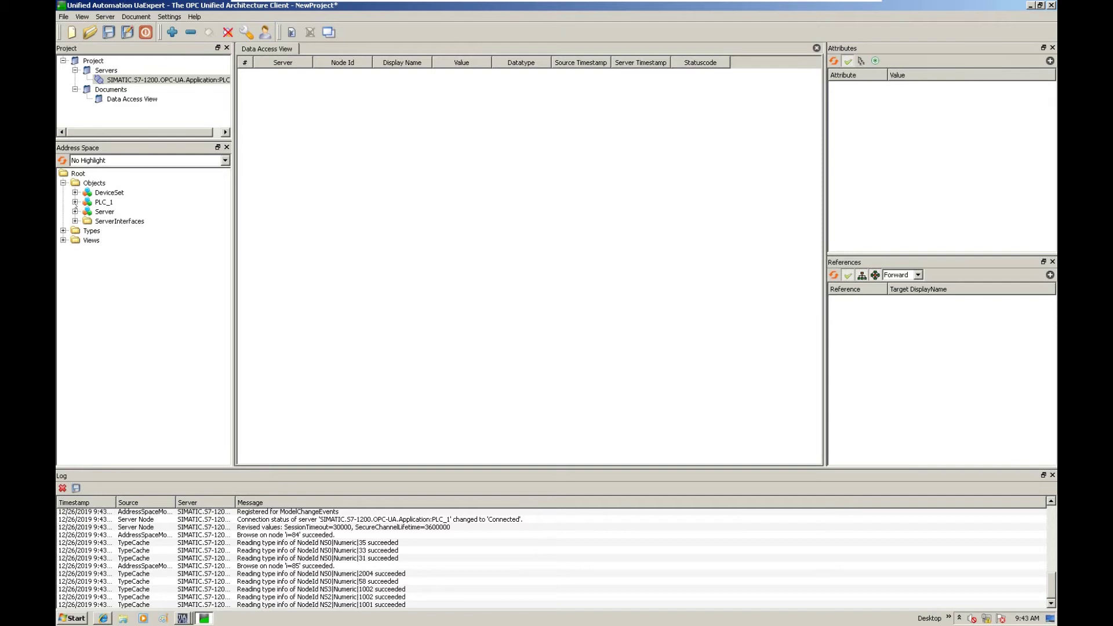
# Step: Expand PLC_1 and ServerInterfaces in the address space, and switch to the 001_S71200V44_PortalV16_OPCUAServer project in TIA Portal to compare Server interface_1
pyautogui.click(75, 201)
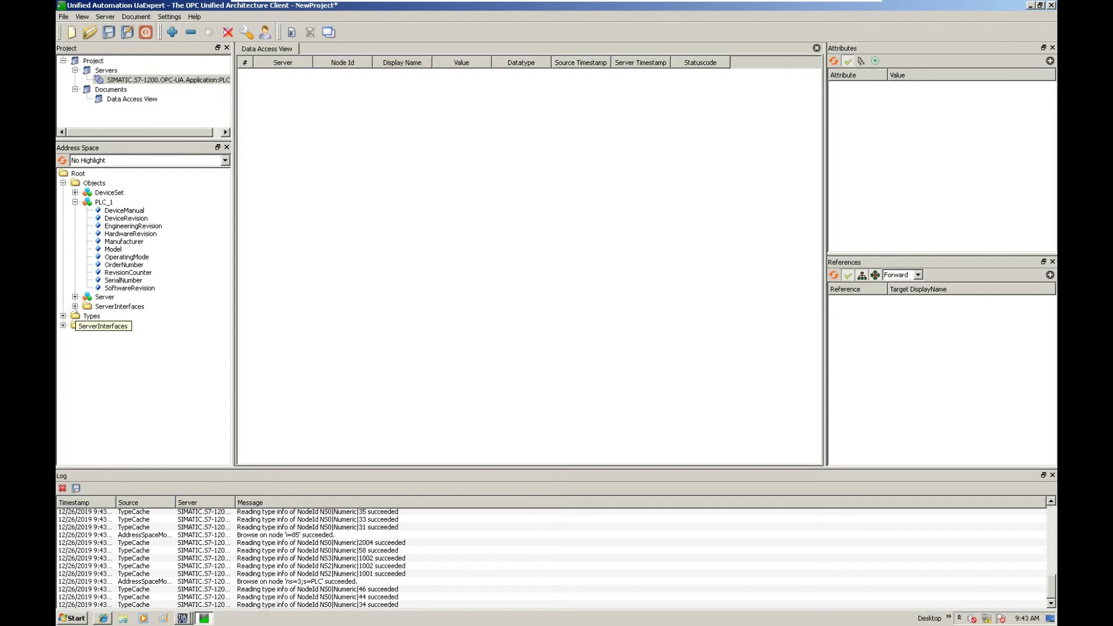
pyautogui.click(75, 307)
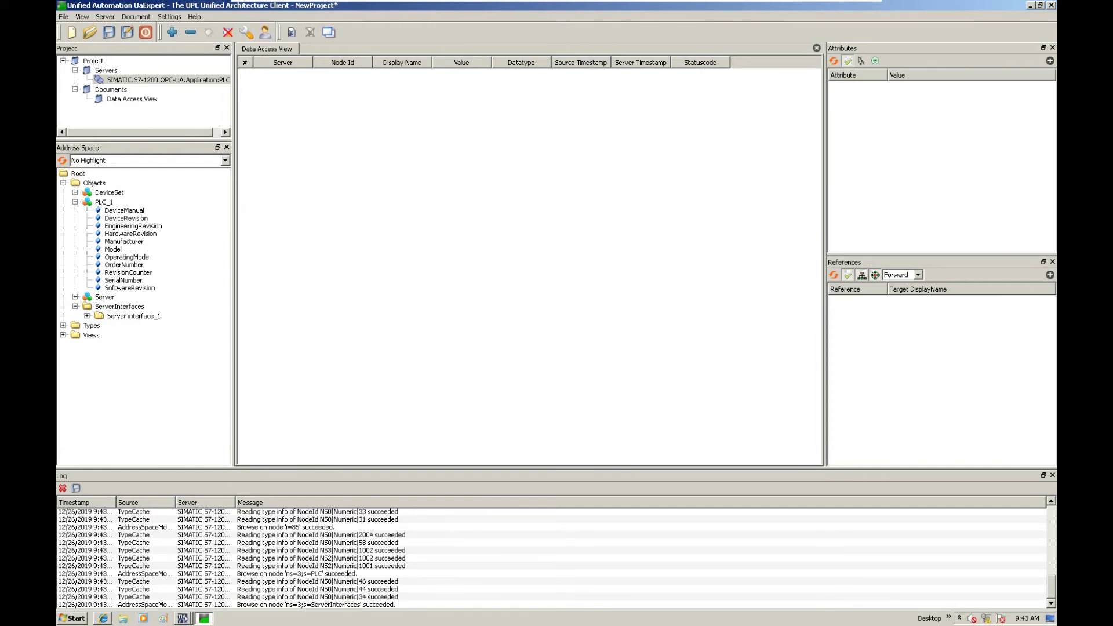
pyautogui.click(183, 619)
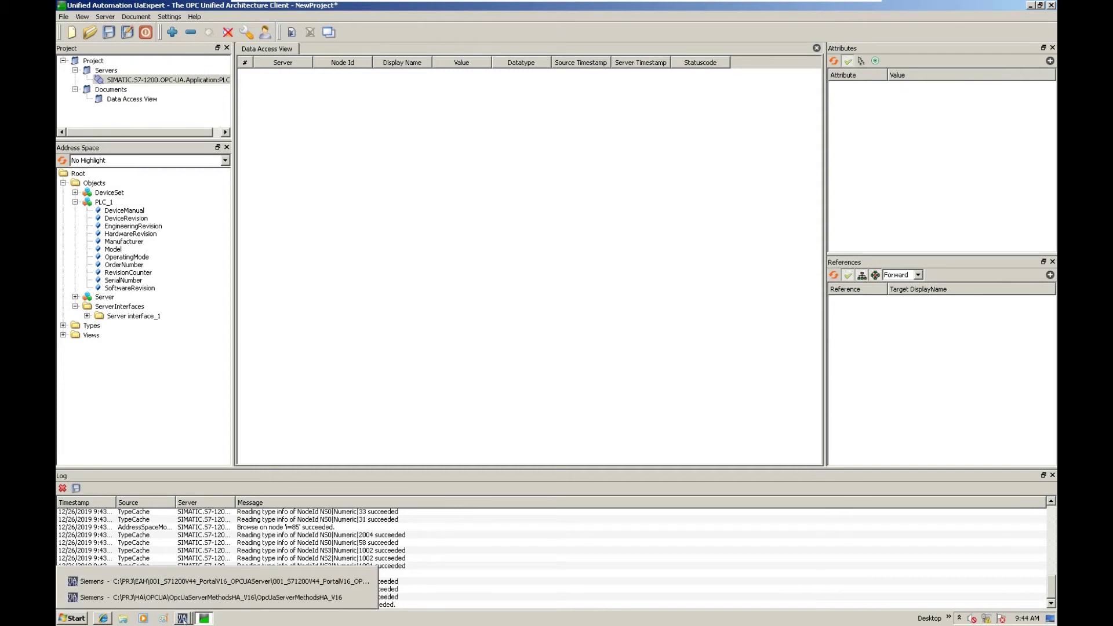
pyautogui.click(200, 582)
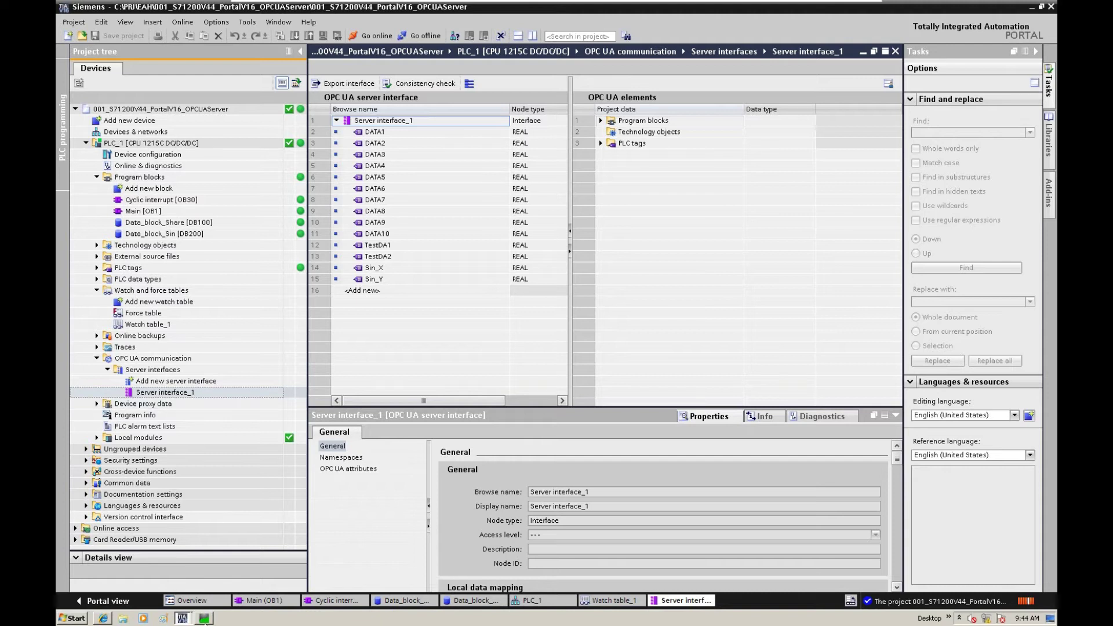
# Step: Return to UaExpert, expand Server interface_1 and add all its nodes from DATA1 through TestDA2 to the Data Access View
pyautogui.click(204, 618)
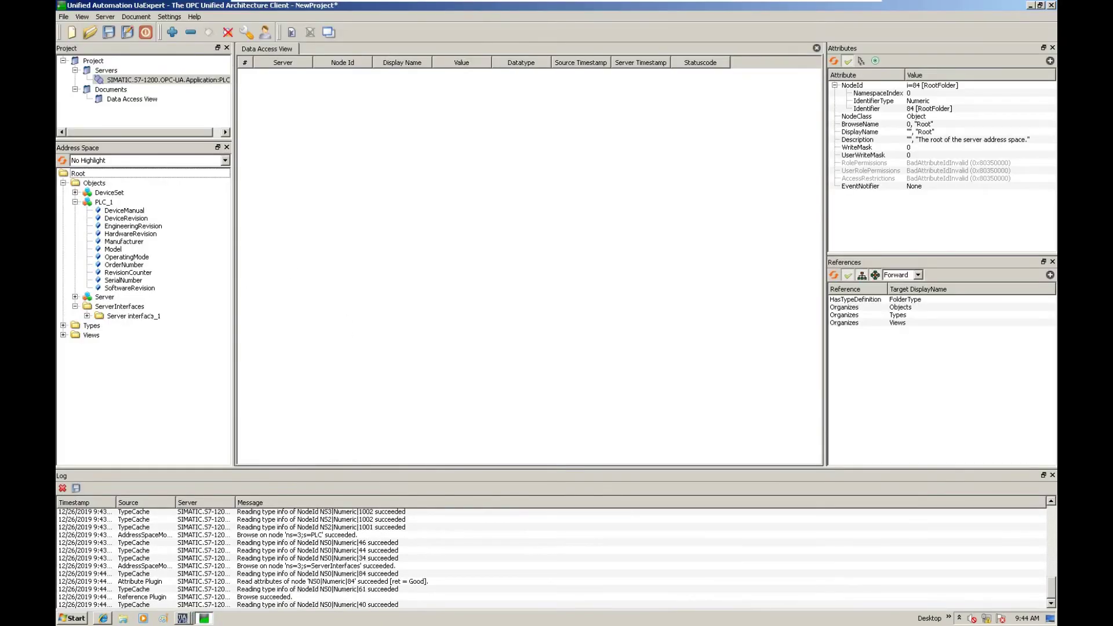
pyautogui.click(150, 316)
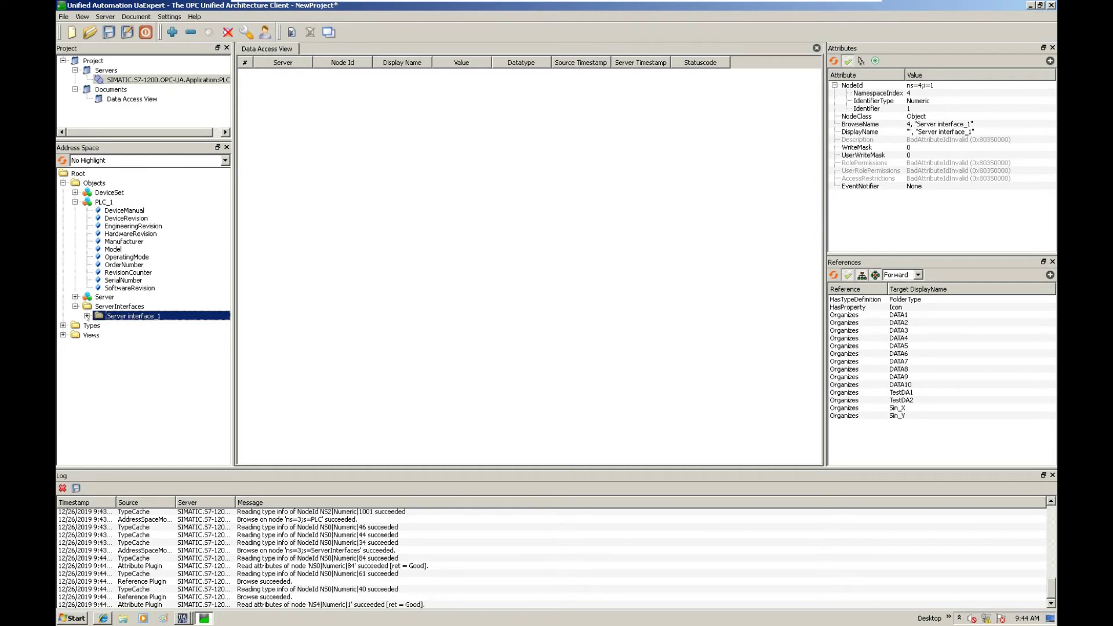
pyautogui.click(87, 316)
pyautogui.click(223, 324)
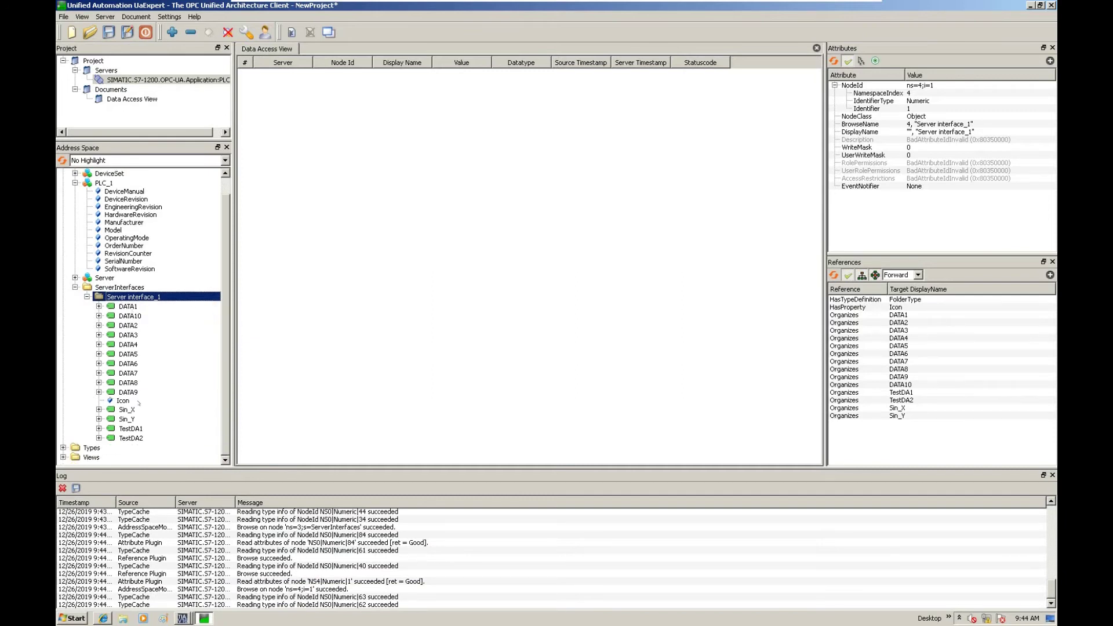
pyautogui.press('Down')
pyautogui.keyDown('shift'); pyautogui.click(129, 439); pyautogui.keyUp('shift')
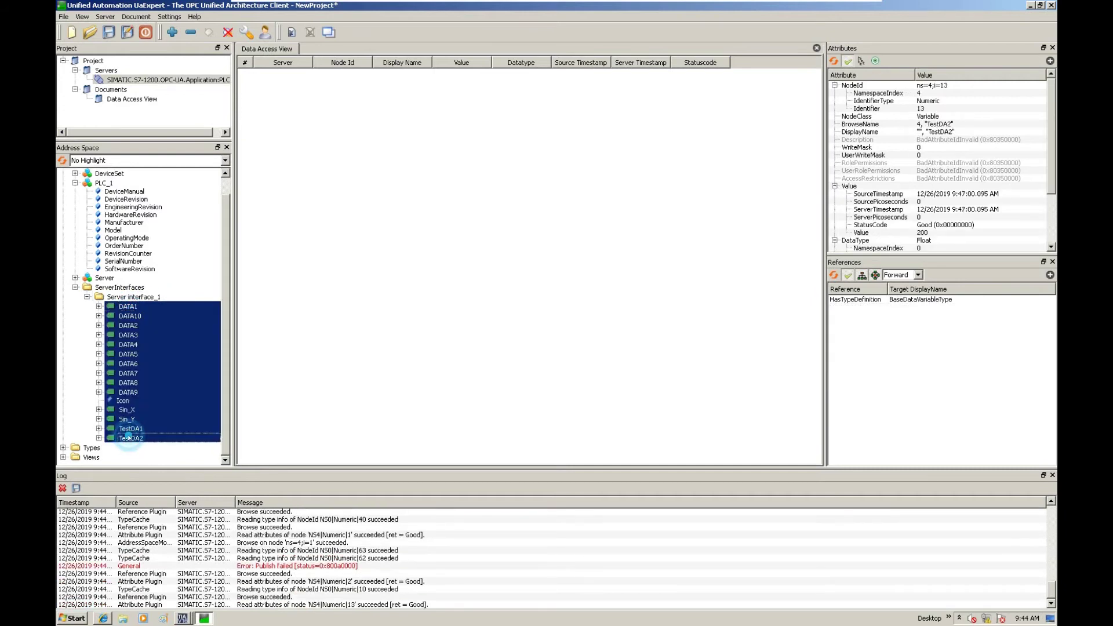
pyautogui.moveTo(146, 367); pyautogui.dragTo(375, 170)
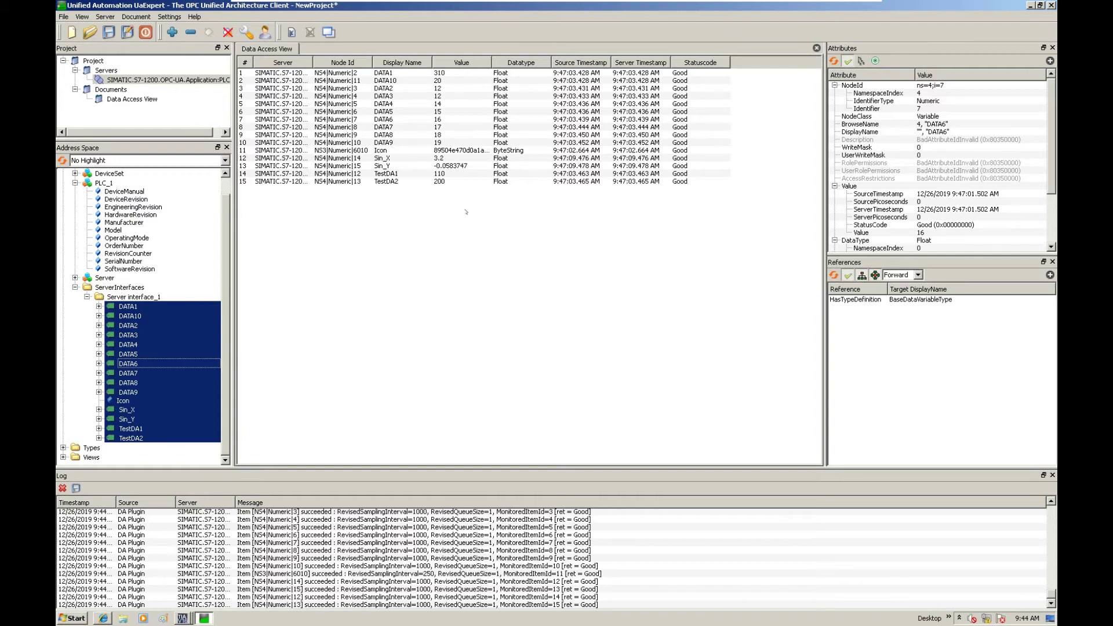
# Step: Check the live Sin_X and Sin_Y values in the Data Access View, and write the value 320 to TestDA1
pyautogui.click(440, 158)
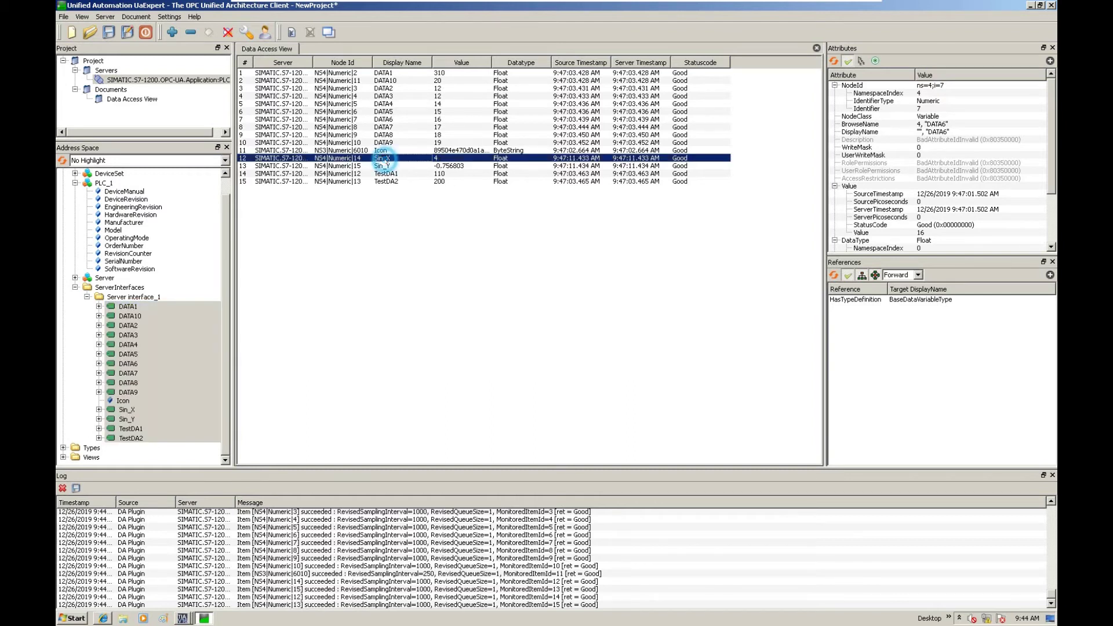
pyautogui.click(443, 166)
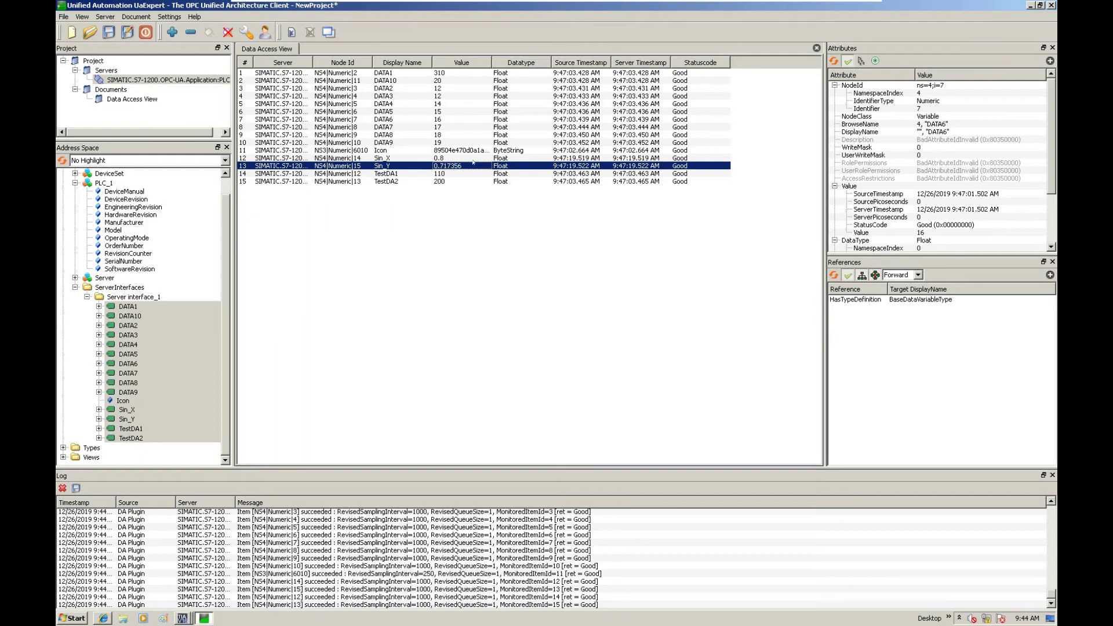
pyautogui.click(456, 174)
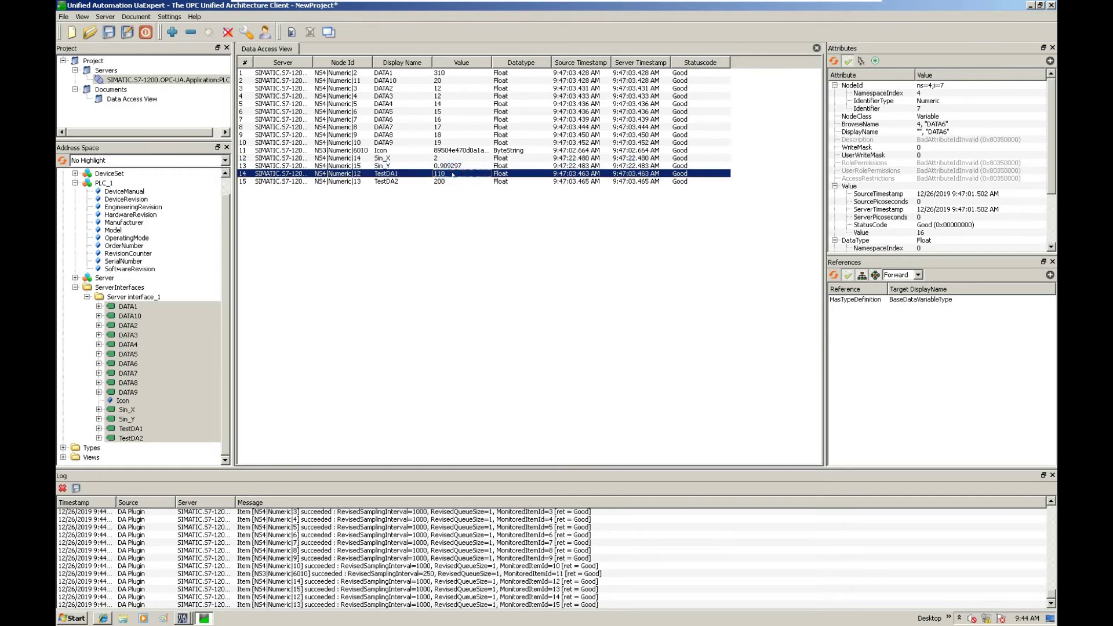
pyautogui.rightClick(454, 175)
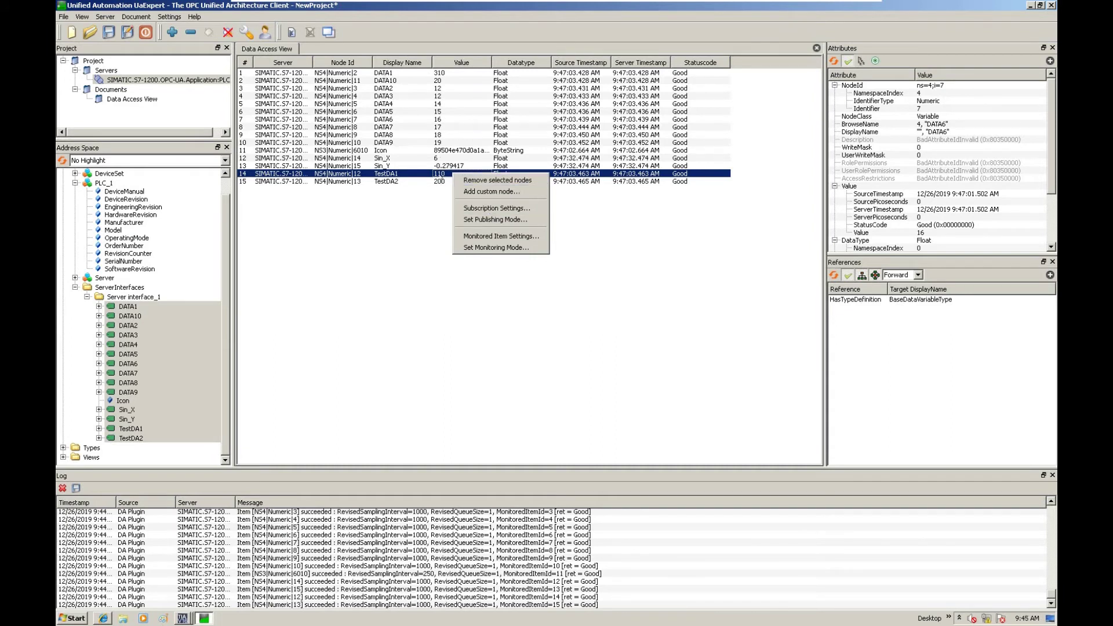
pyautogui.click(443, 173)
pyautogui.click(443, 173)
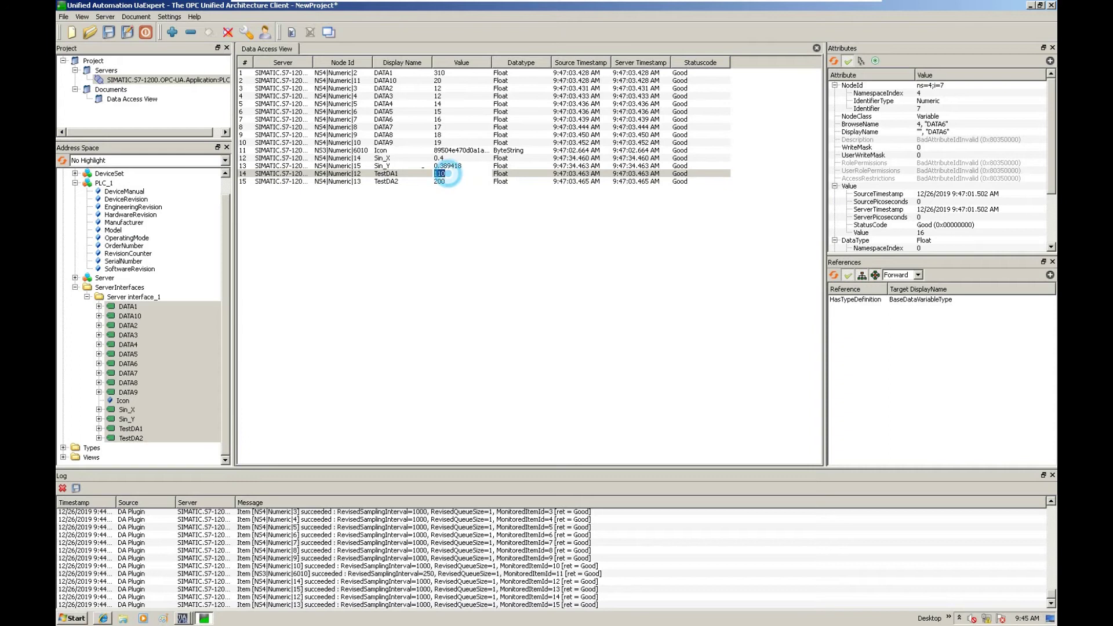
pyautogui.write('110')
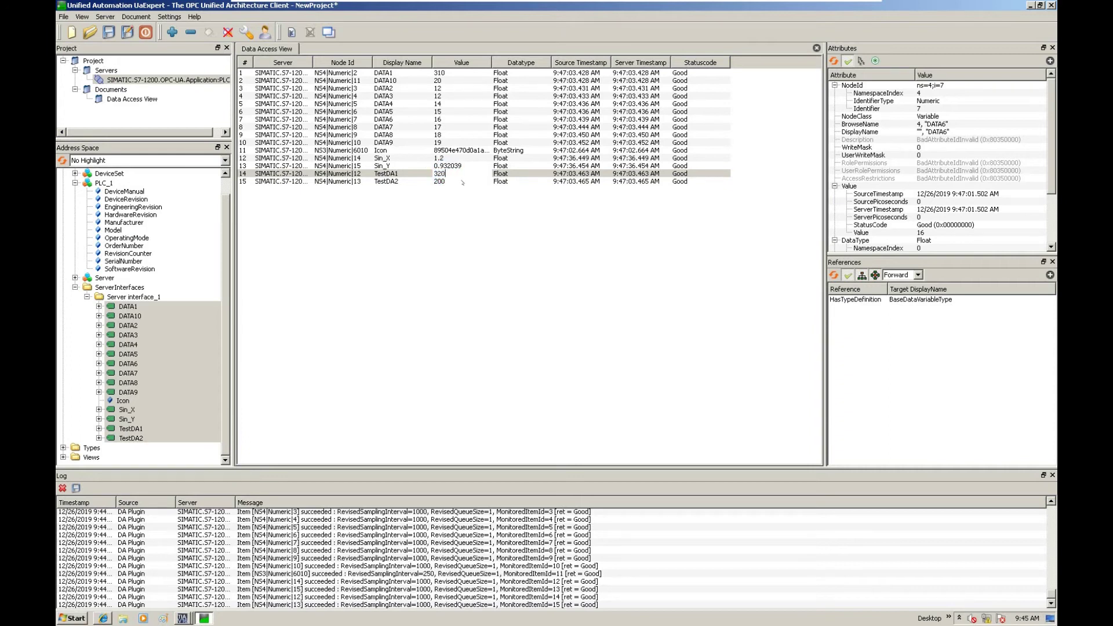
pyautogui.press('Return')
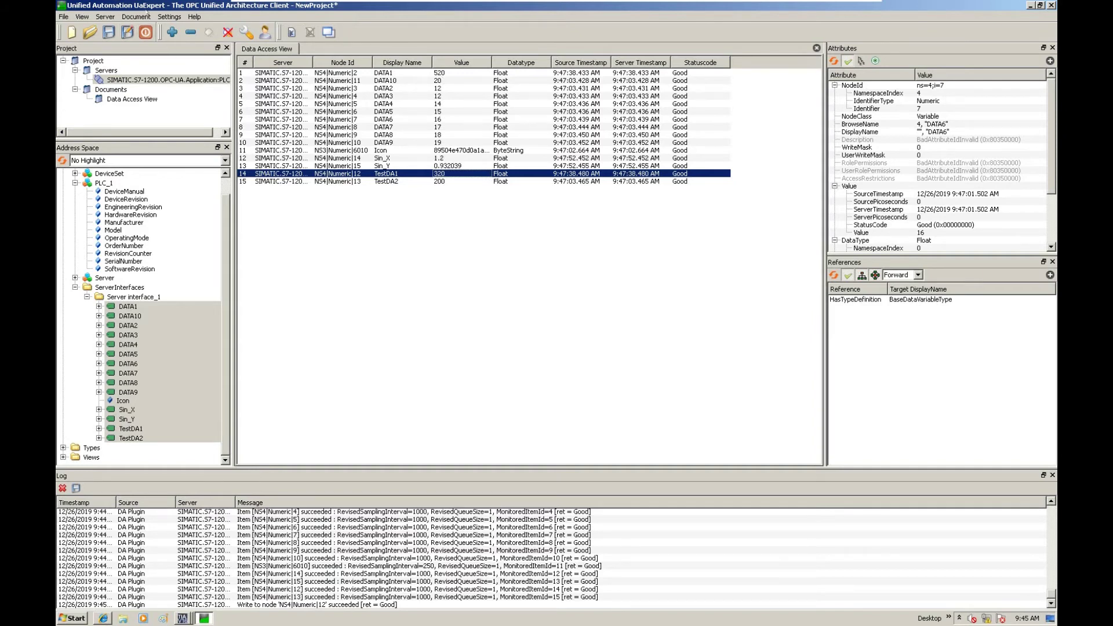
pyautogui.click(365, 268)
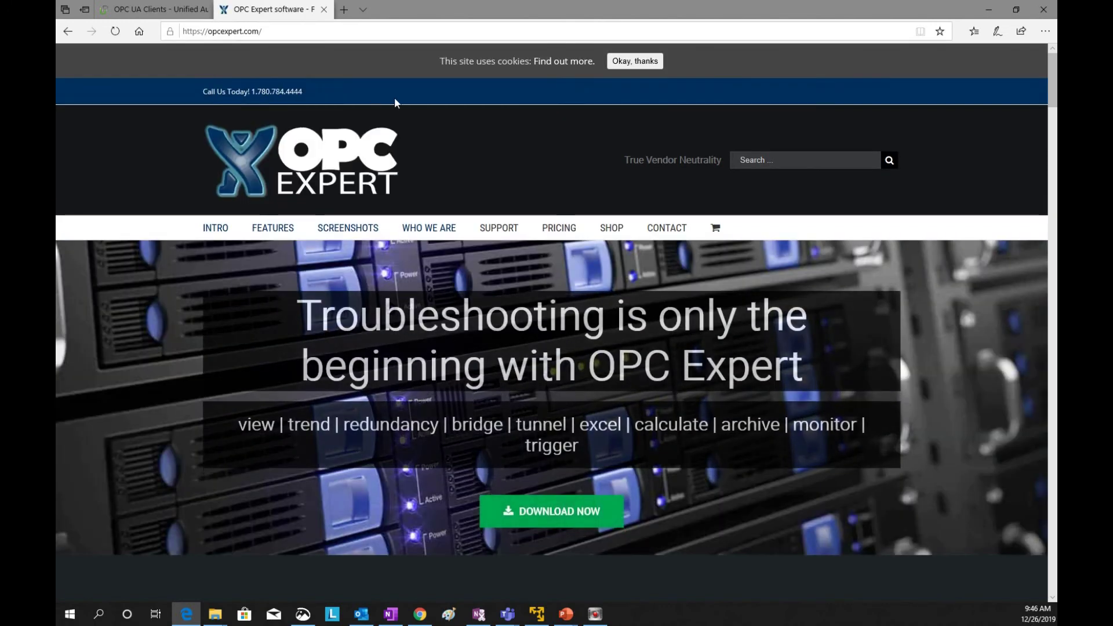
# Step: Review the OPC Expert features on opcexpert.com in the browser and open the software's download page
pyautogui.scroll(-2, 550, 189)
pyautogui.scroll(2, 548, 188)
pyautogui.scroll(-5, 487, 211)
pyautogui.scroll(-5, 487, 211)
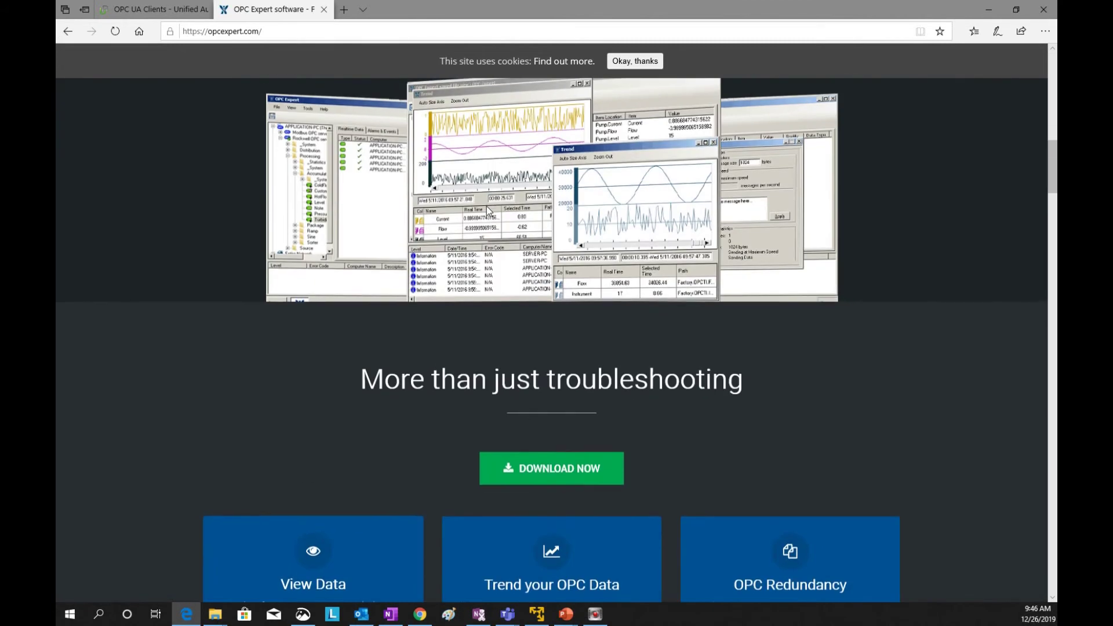
pyautogui.scroll(-3, 589, 217)
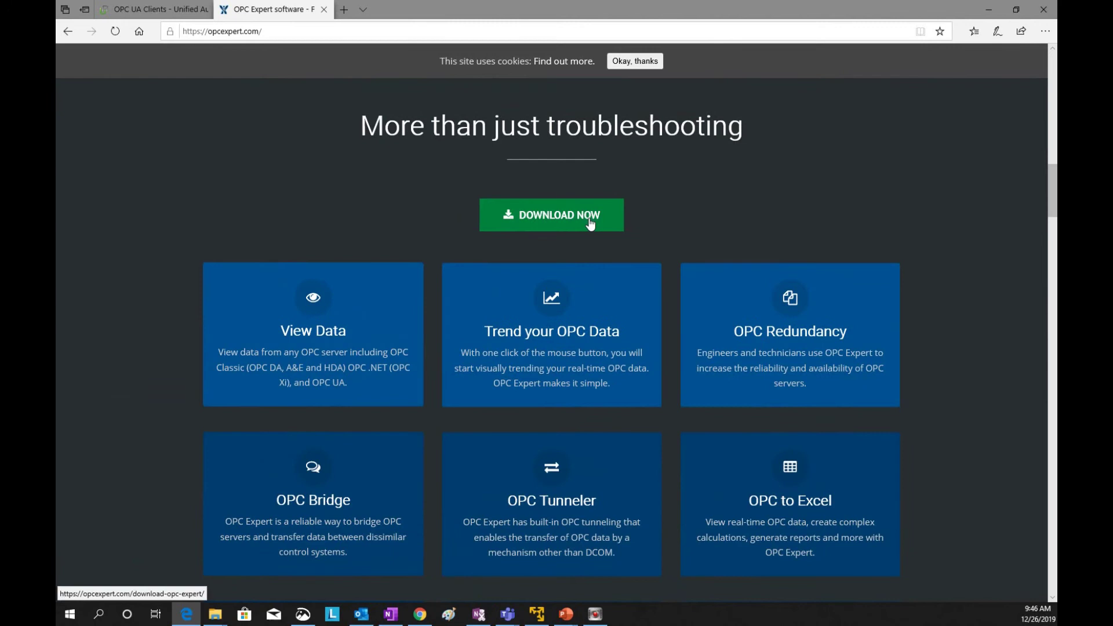
pyautogui.click(590, 223)
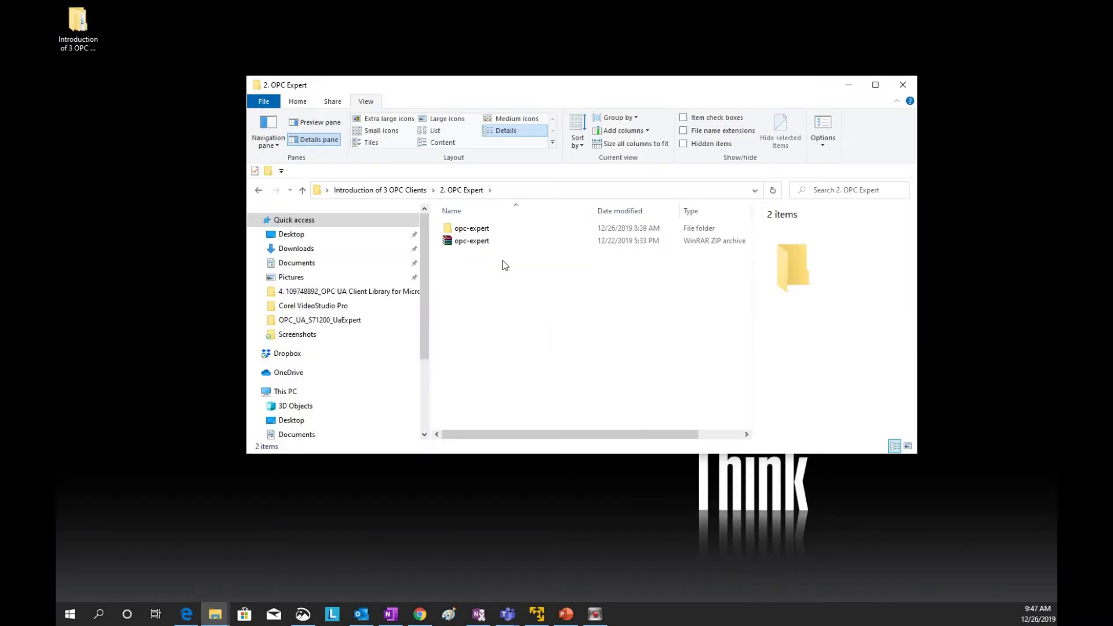
# Step: Launch OPC Expert from the extracted opc-expert folder in File Explorer and maximize its window
pyautogui.click(507, 273)
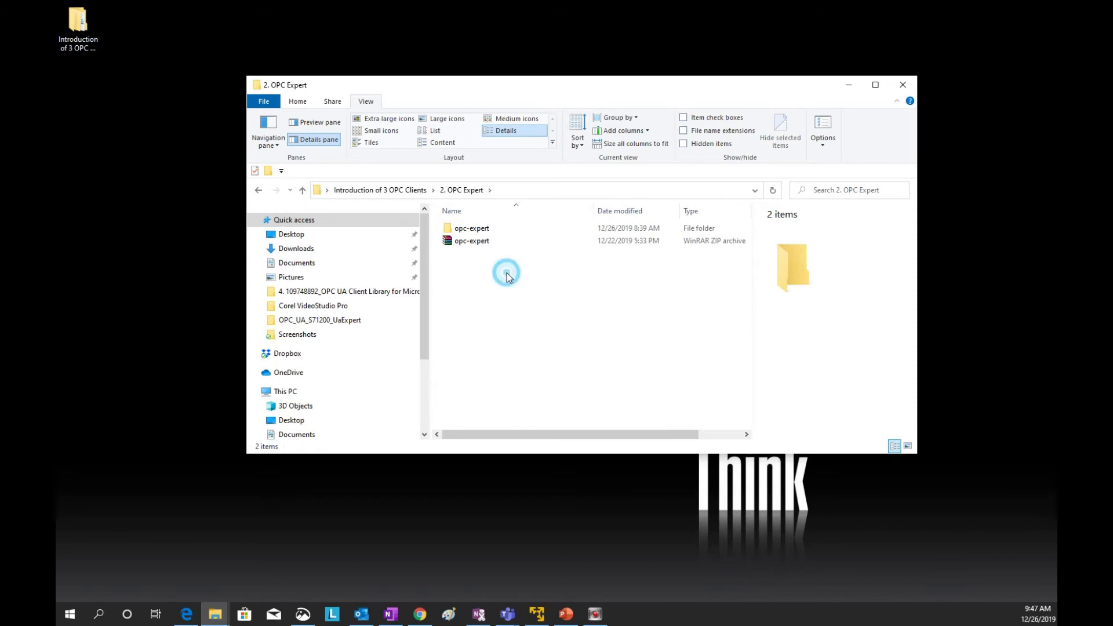
pyautogui.click(481, 246)
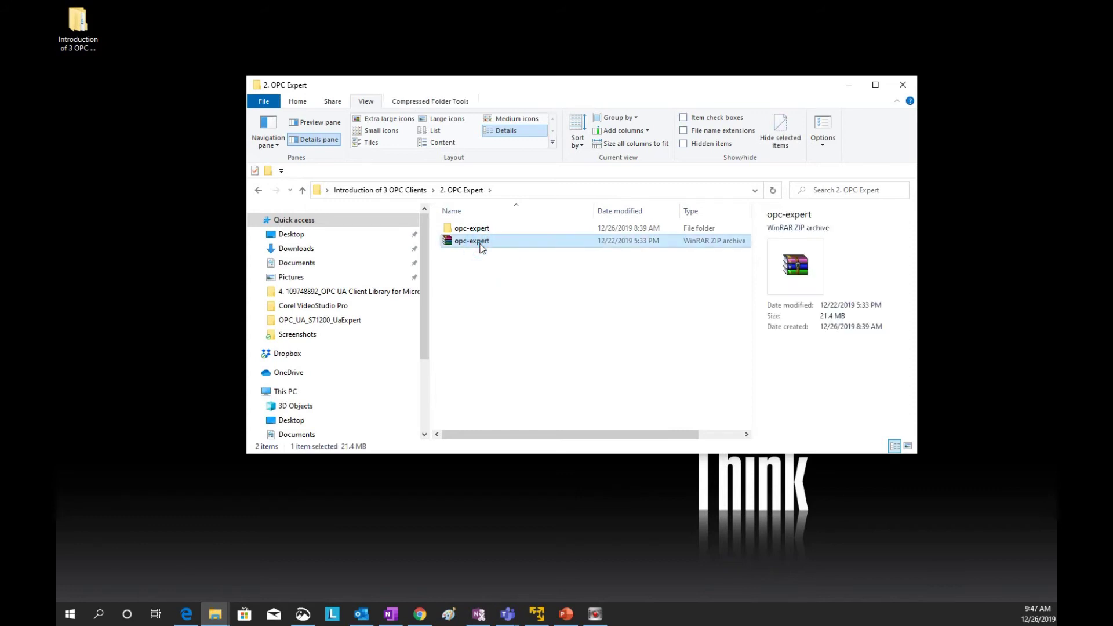
pyautogui.click(480, 232)
pyautogui.doubleClick(480, 231)
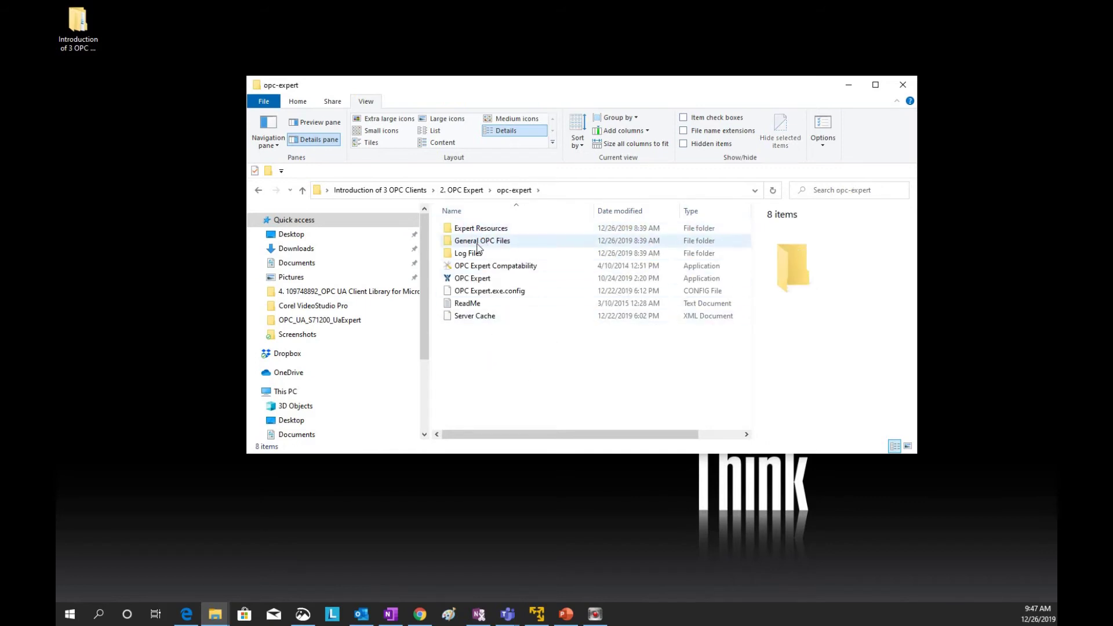
pyautogui.click(478, 283)
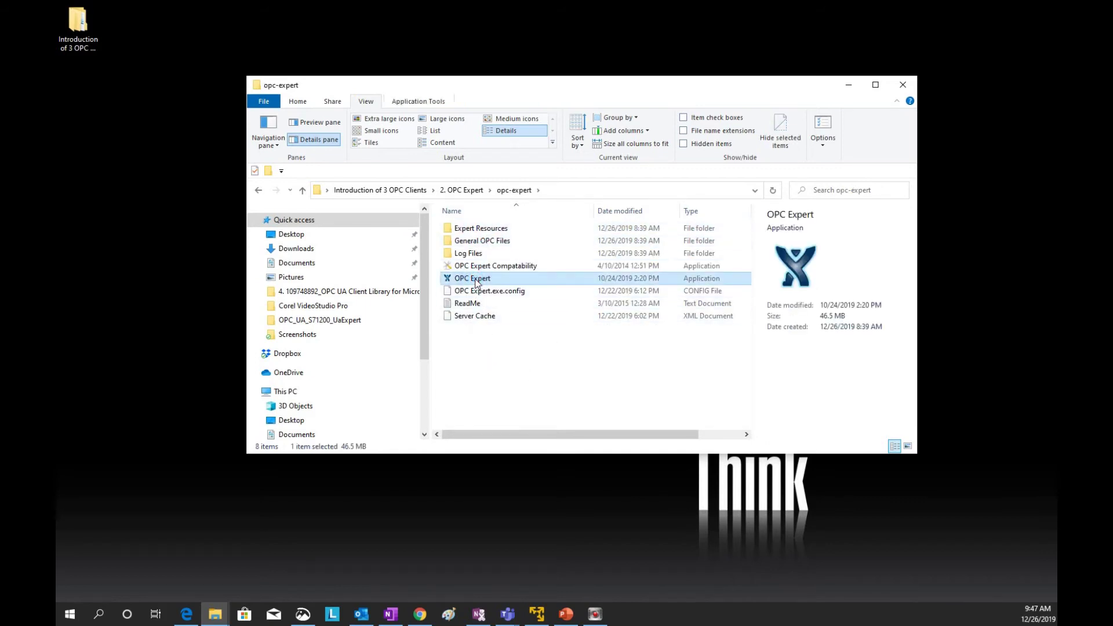
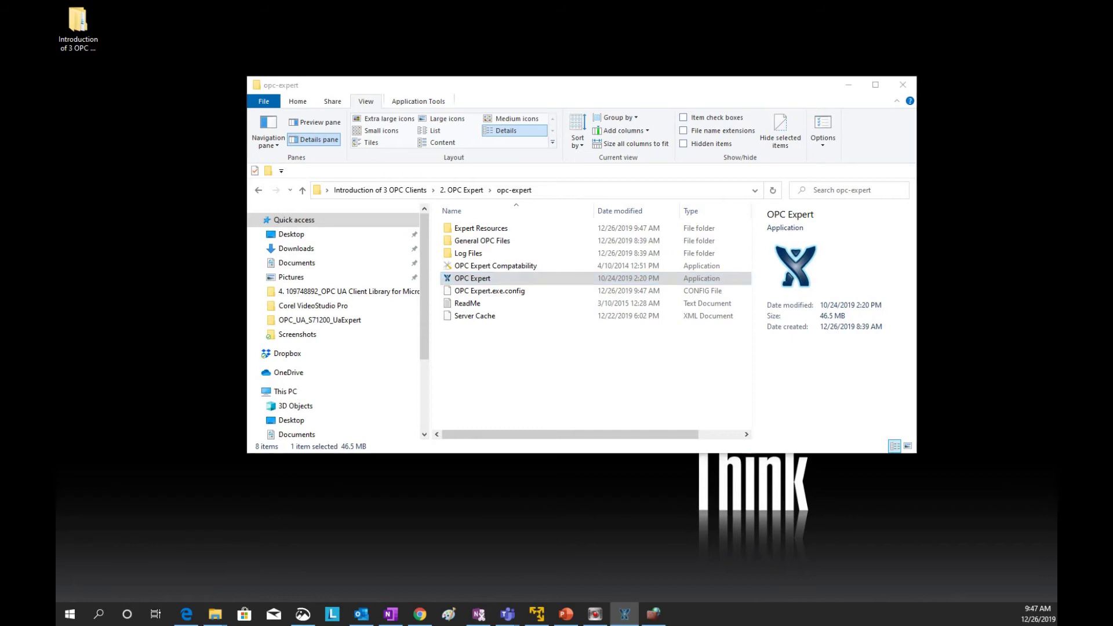
pyautogui.moveTo(903, 35); pyautogui.dragTo(532, 240)
pyautogui.doubleClick(531, 240)
# Step: Add a computer with the IP address 192.168.0.200 to Entire Network
pyautogui.click(220, 139)
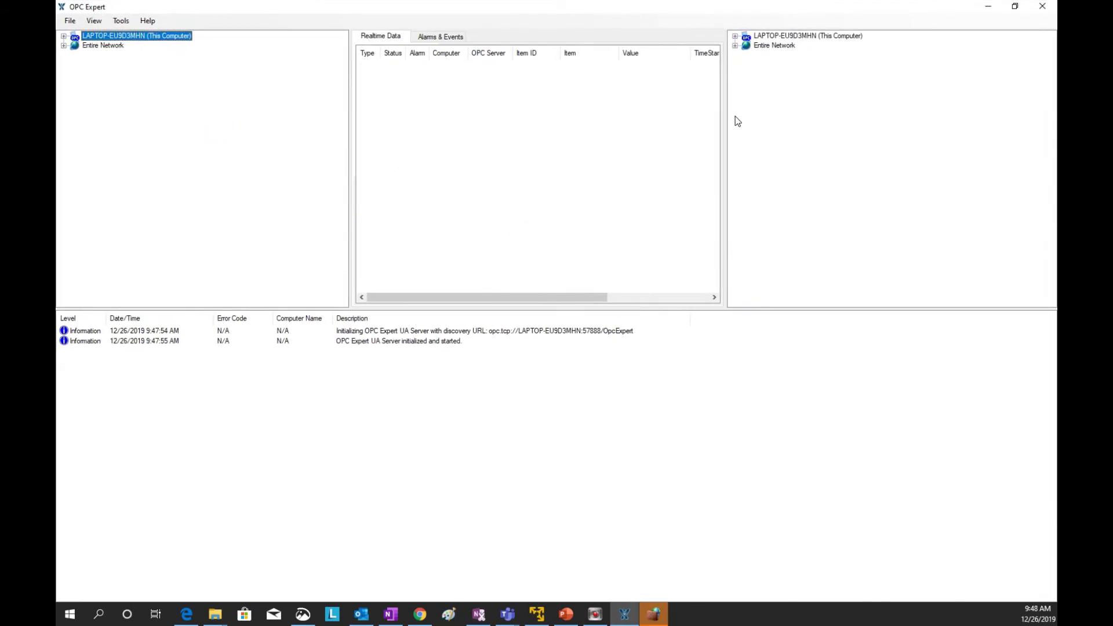
pyautogui.press('Down')
pyautogui.click(164, 117)
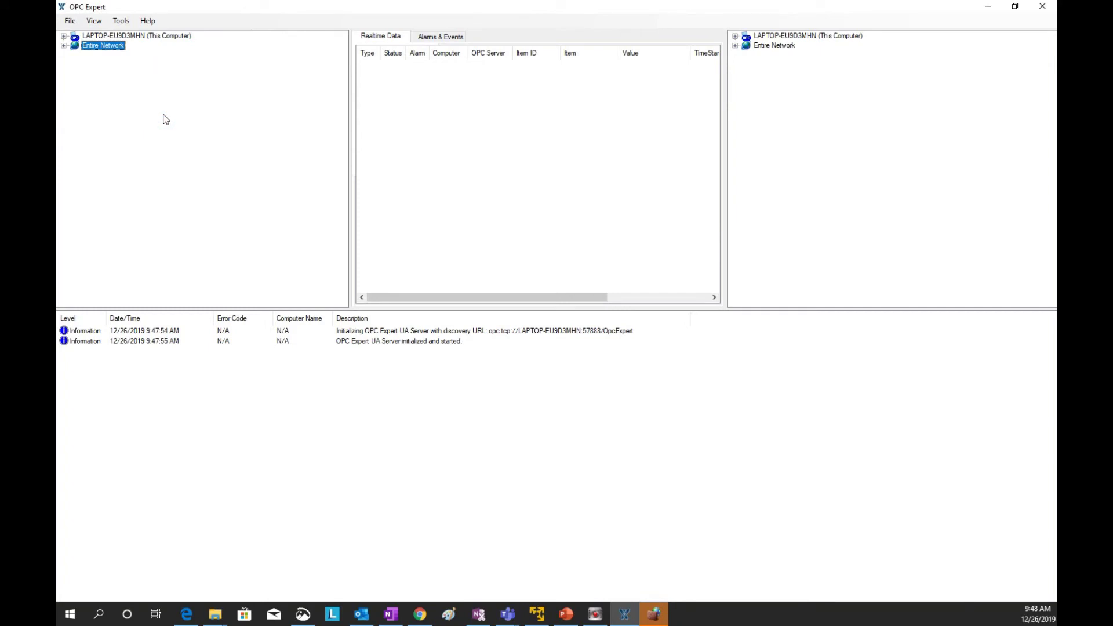
pyautogui.rightClick(111, 47)
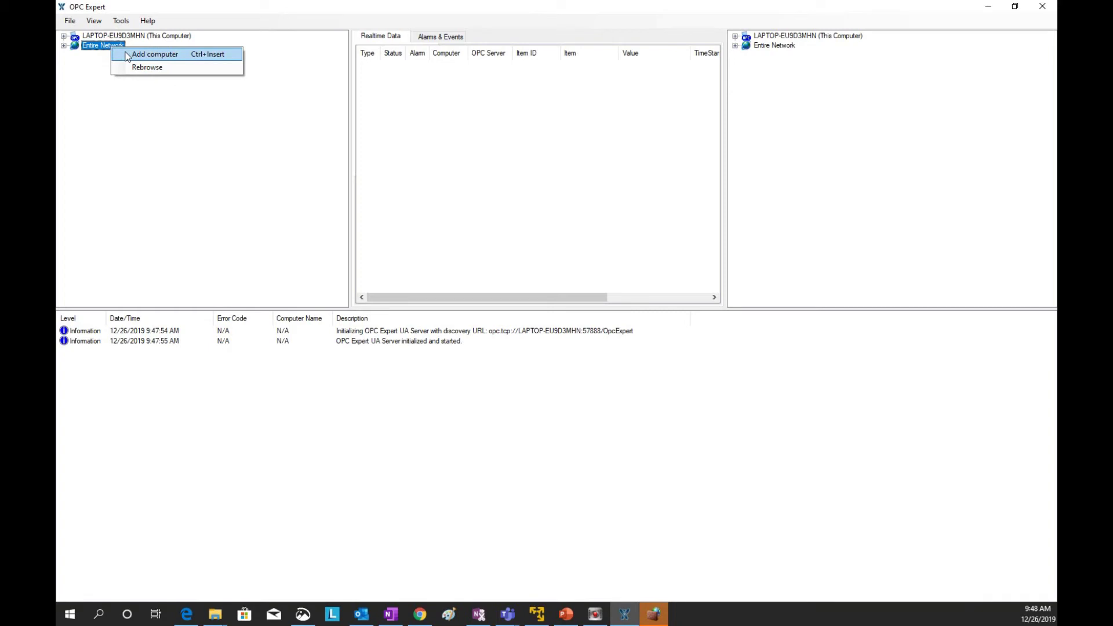
pyautogui.click(128, 56)
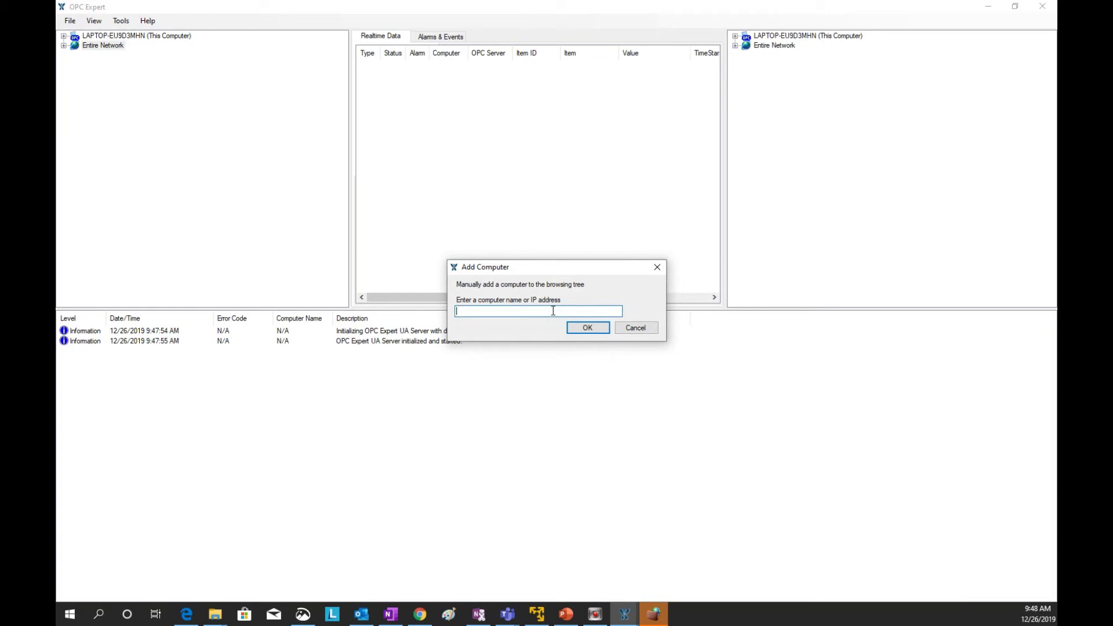
pyautogui.write('192.168.0.200')
pyautogui.click(600, 327)
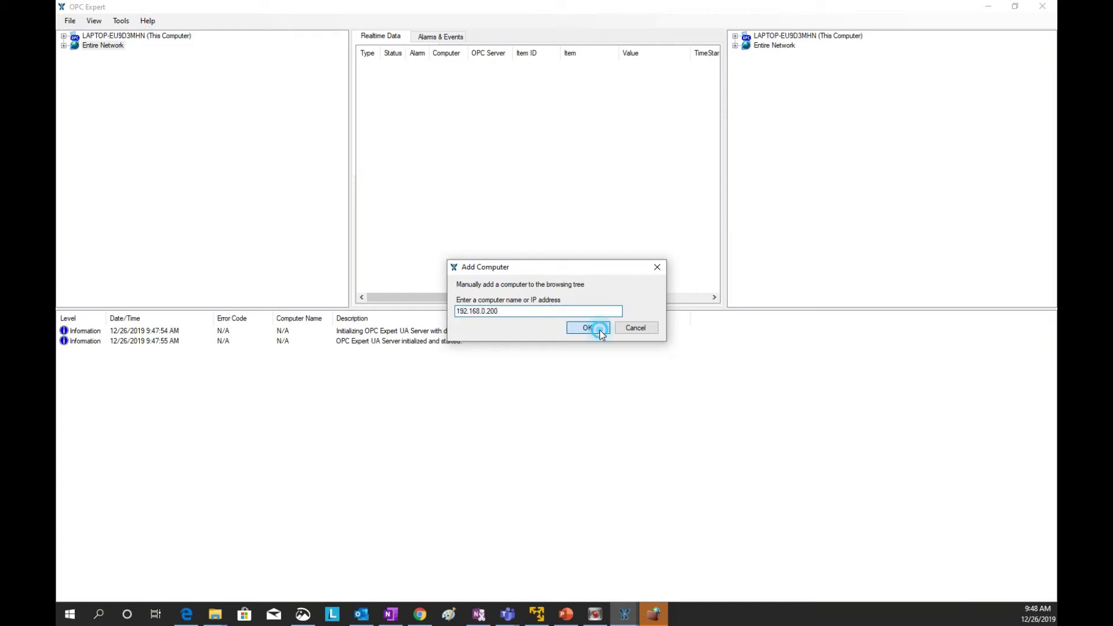
# Step: Browse the 192.168.0.200 computer and allow OPC Expert through the Windows Defender Firewall on private and public networks
pyautogui.click(75, 55)
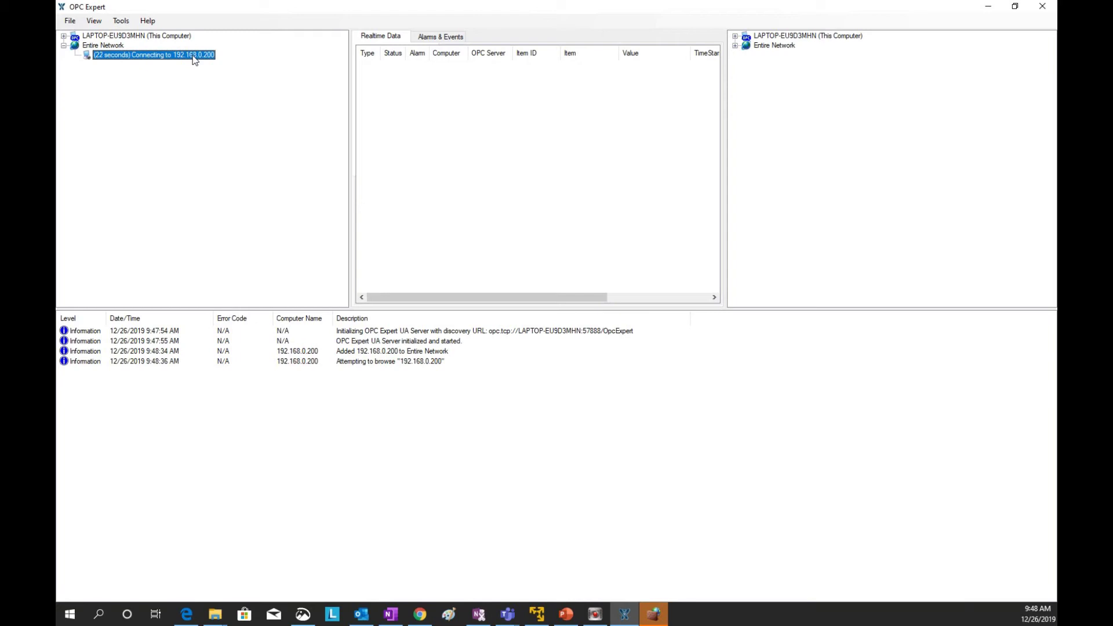
pyautogui.moveTo(521, 133); pyautogui.dragTo(613, 84)
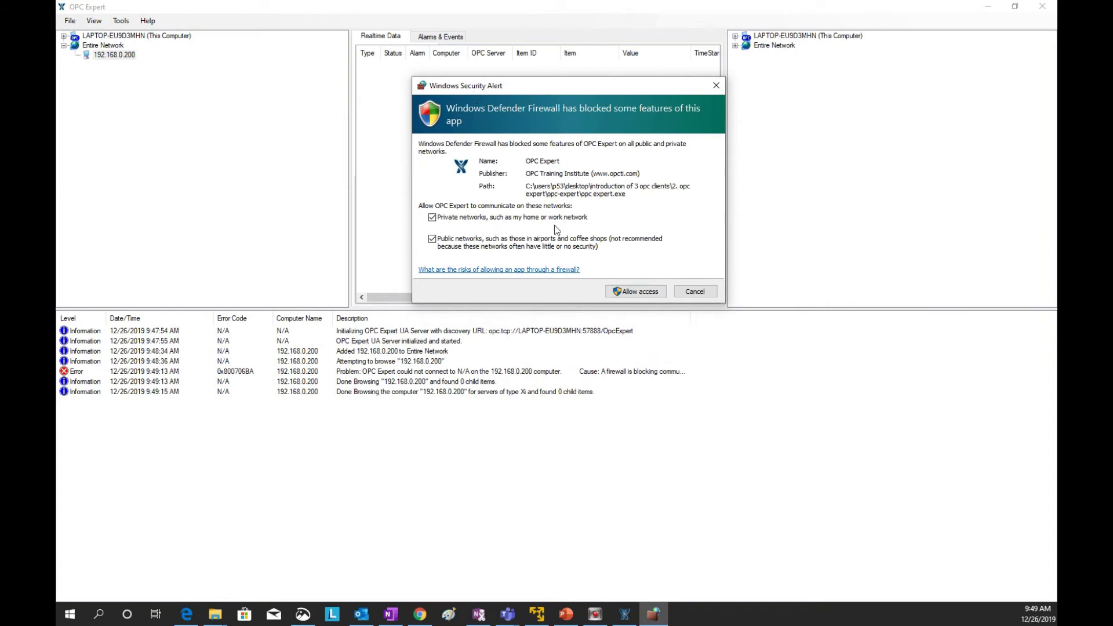
pyautogui.click(652, 294)
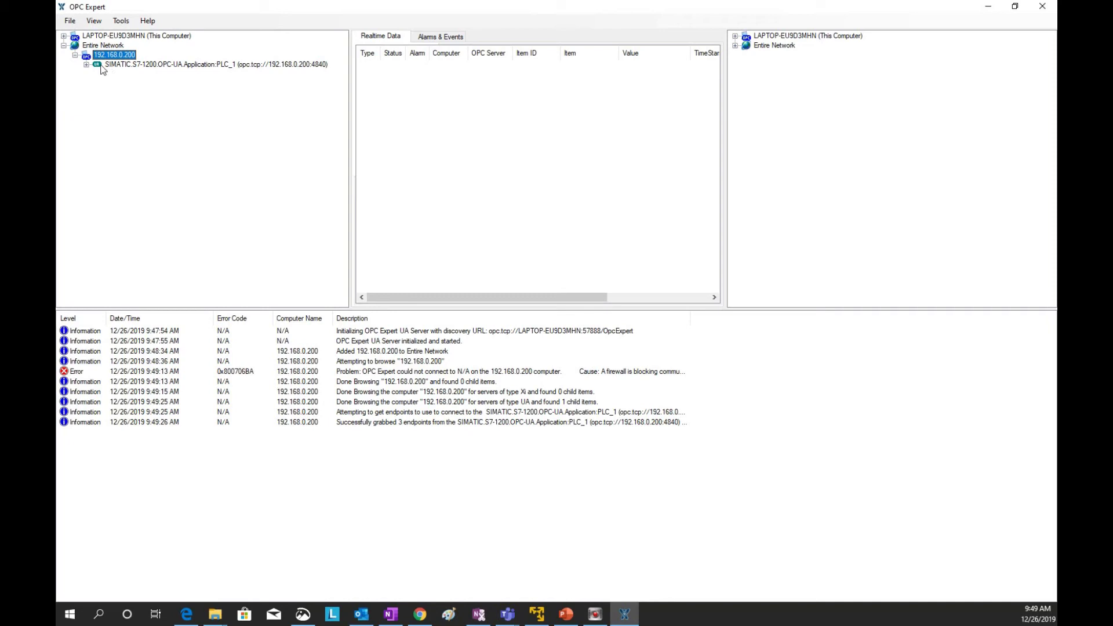
# Step: Connect to the SIMATIC.S7-1200.OPC-UA.Application:PLC_1 server and expand ServerInterfaces down to the items of Server interface_1
pyautogui.click(221, 65)
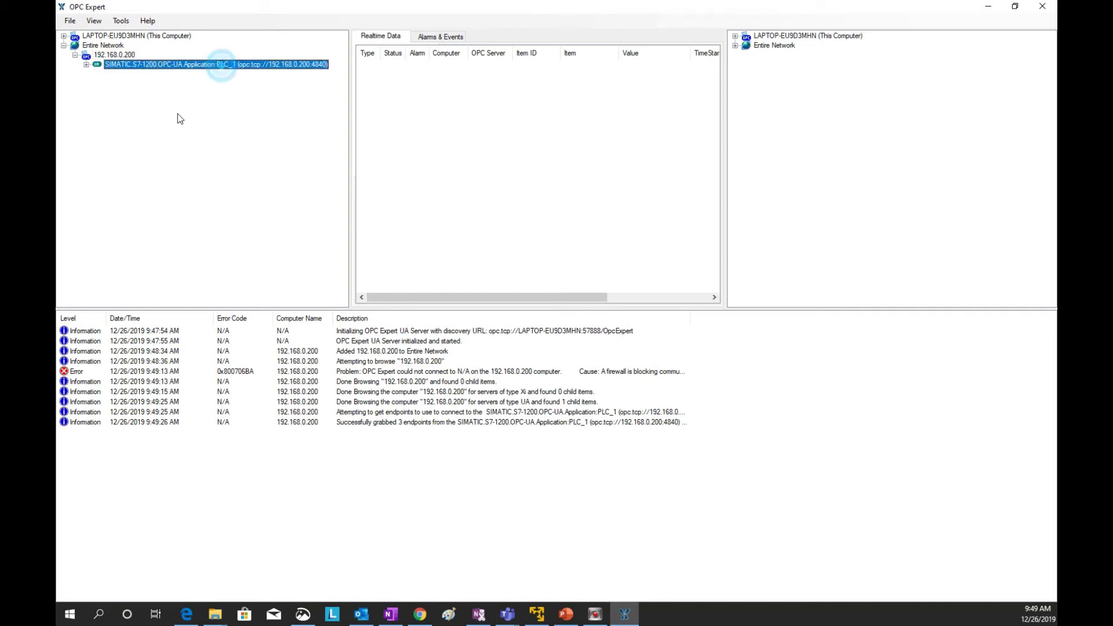
pyautogui.click(86, 66)
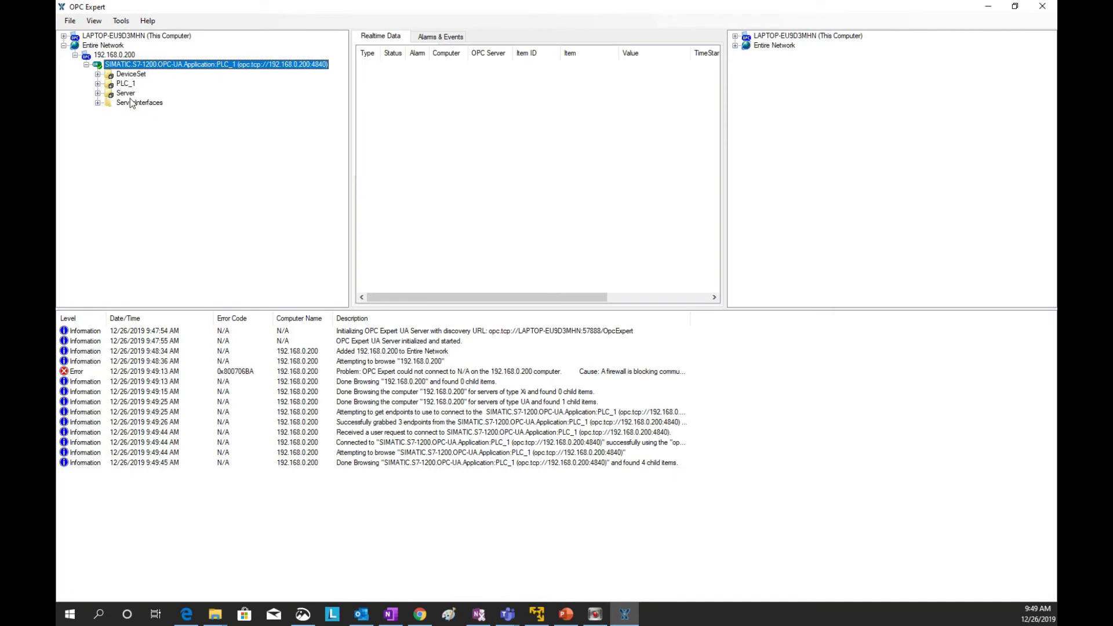
pyautogui.click(98, 103)
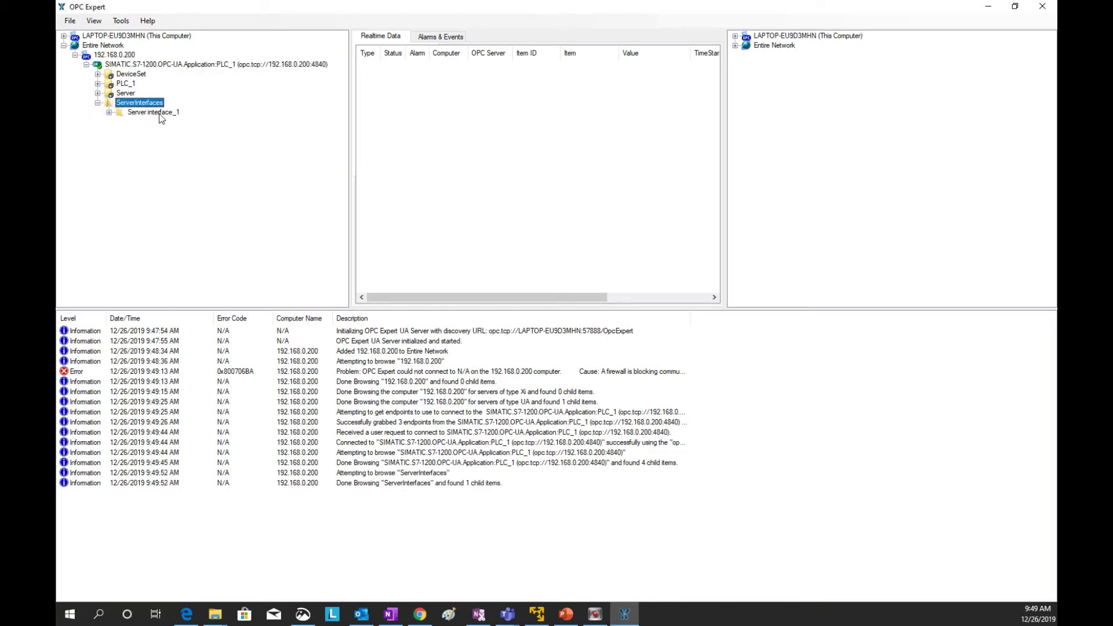
pyautogui.click(109, 113)
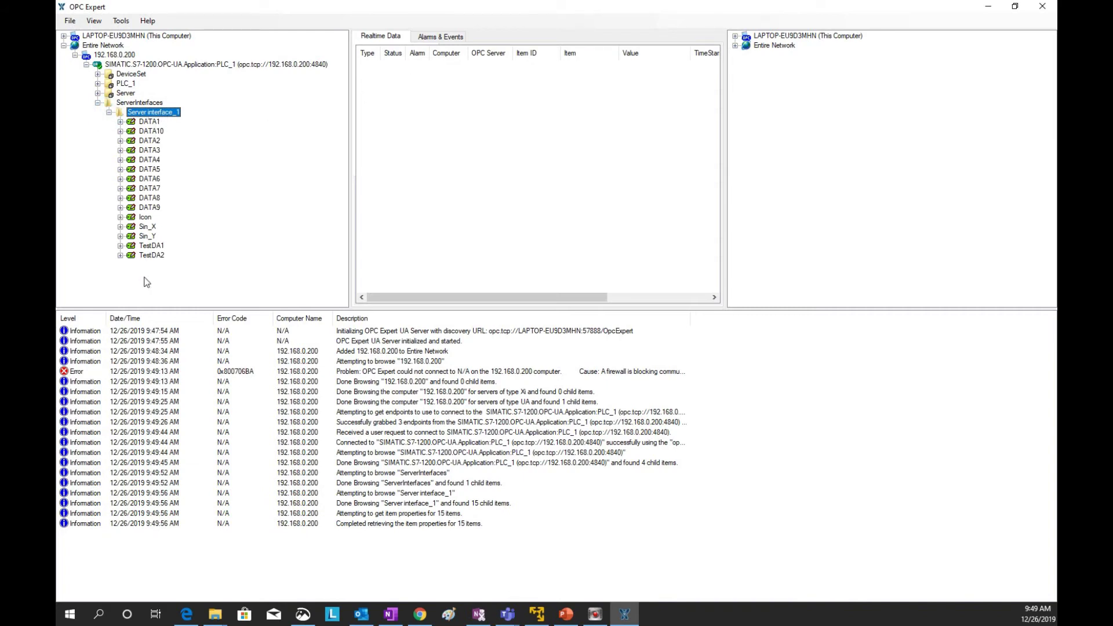
# Step: Add DATA1, Sin_X, Sin_Y and DATA10 from Server interface_1 to the Realtime Data list
pyautogui.click(152, 123)
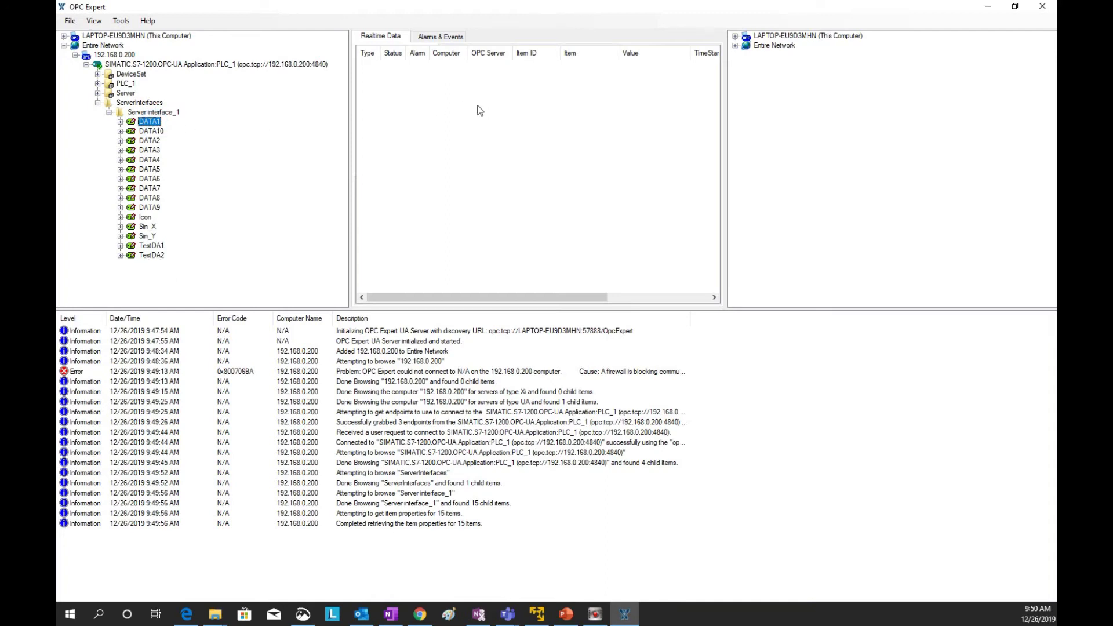
pyautogui.moveTo(154, 124); pyautogui.dragTo(421, 74)
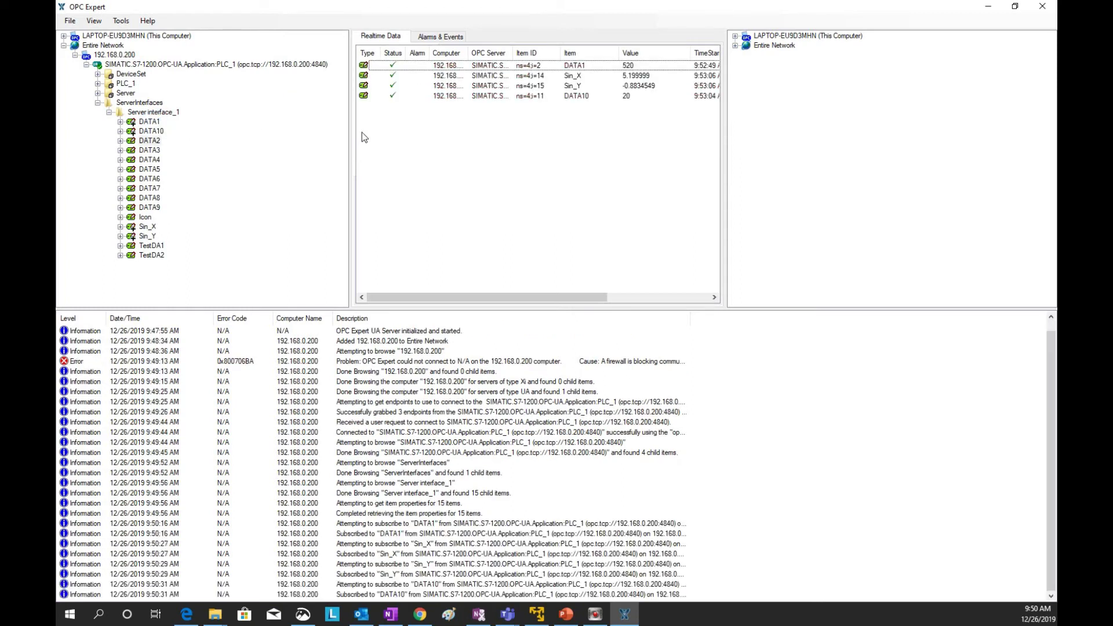
# Step: Add TestDA1 and TestDA2 to the Realtime Data list and adjust the tree pane and column widths to show the values
pyautogui.moveTo(350, 131); pyautogui.dragTo(288, 133)
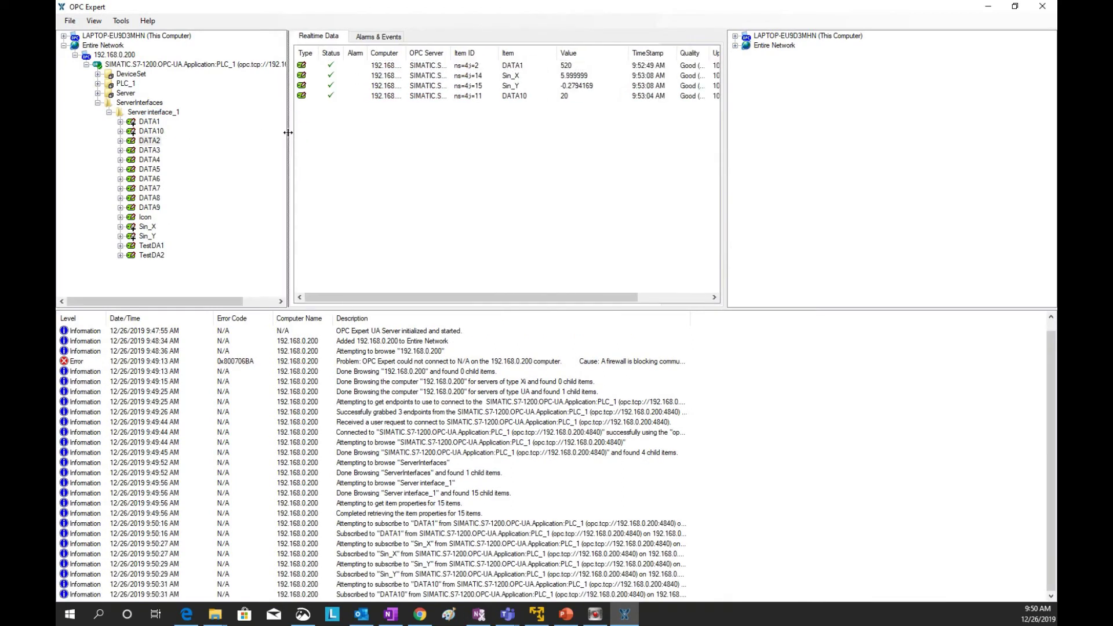
pyautogui.moveTo(152, 246); pyautogui.dragTo(403, 139)
pyautogui.moveTo(155, 258); pyautogui.dragTo(527, 176)
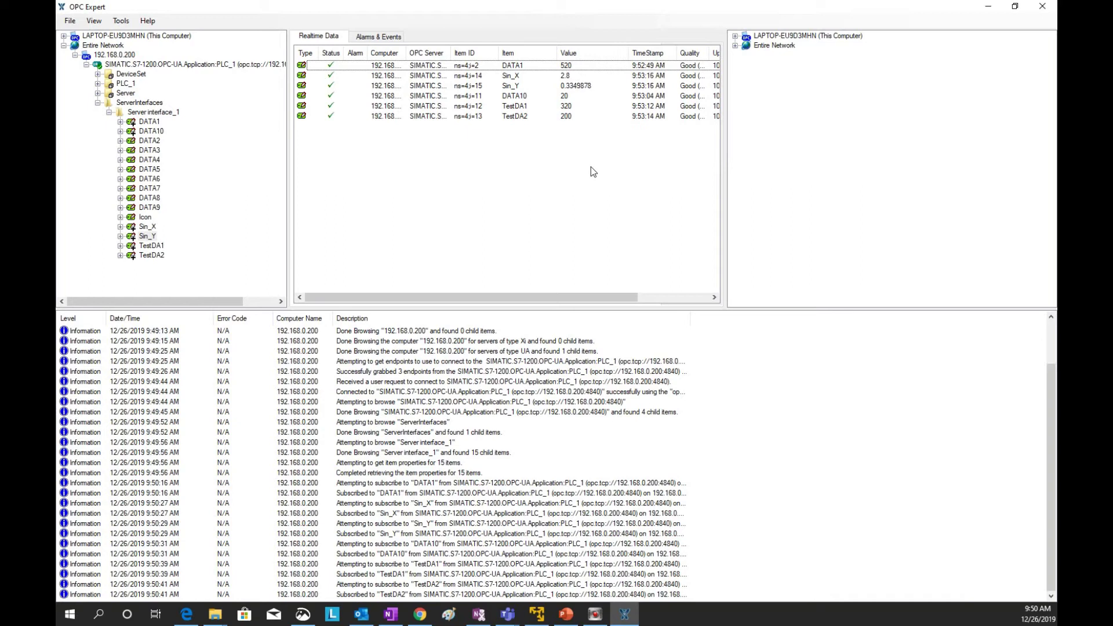
pyautogui.moveTo(287, 105); pyautogui.dragTo(266, 105)
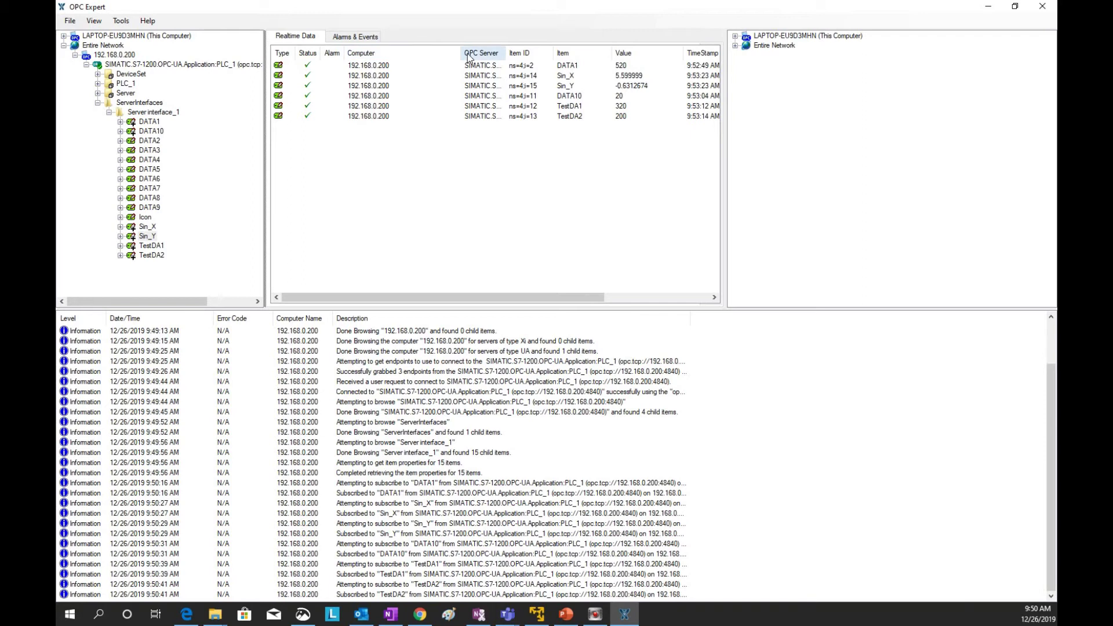
pyautogui.moveTo(461, 53)
pyautogui.mouseDown()
pyautogui.moveTo(408, 53)
pyautogui.moveTo(548, 46)
pyautogui.moveTo(467, 51)
pyautogui.mouseUp()
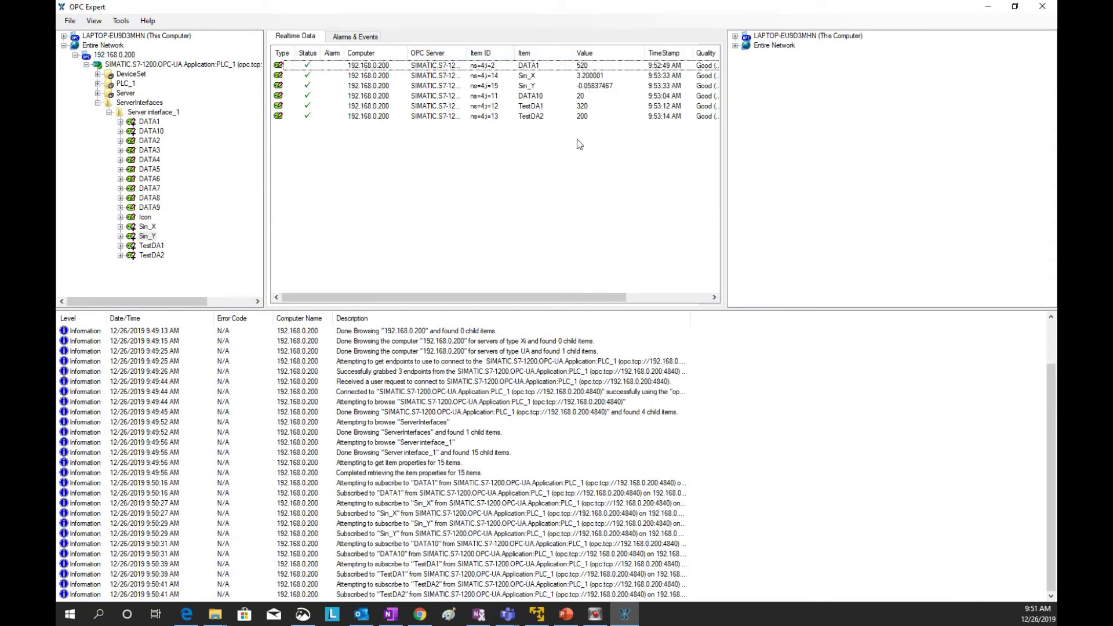
# Step: Write the value 110 to the TestDA1 item as type Single
pyautogui.click(587, 77)
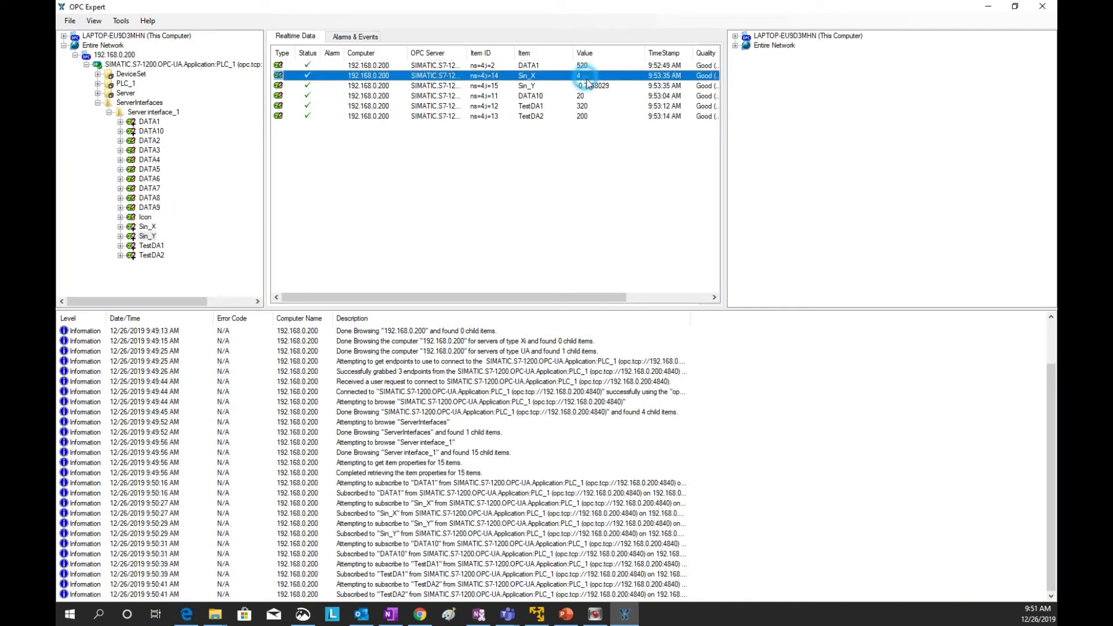
pyautogui.click(588, 85)
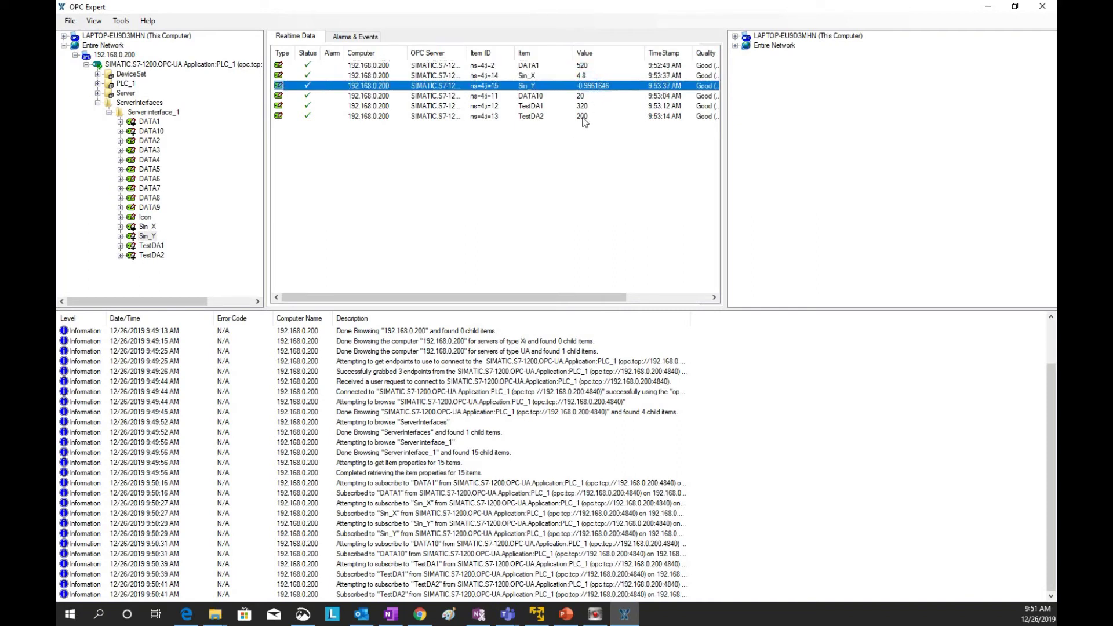
pyautogui.click(584, 107)
pyautogui.doubleClick(585, 108)
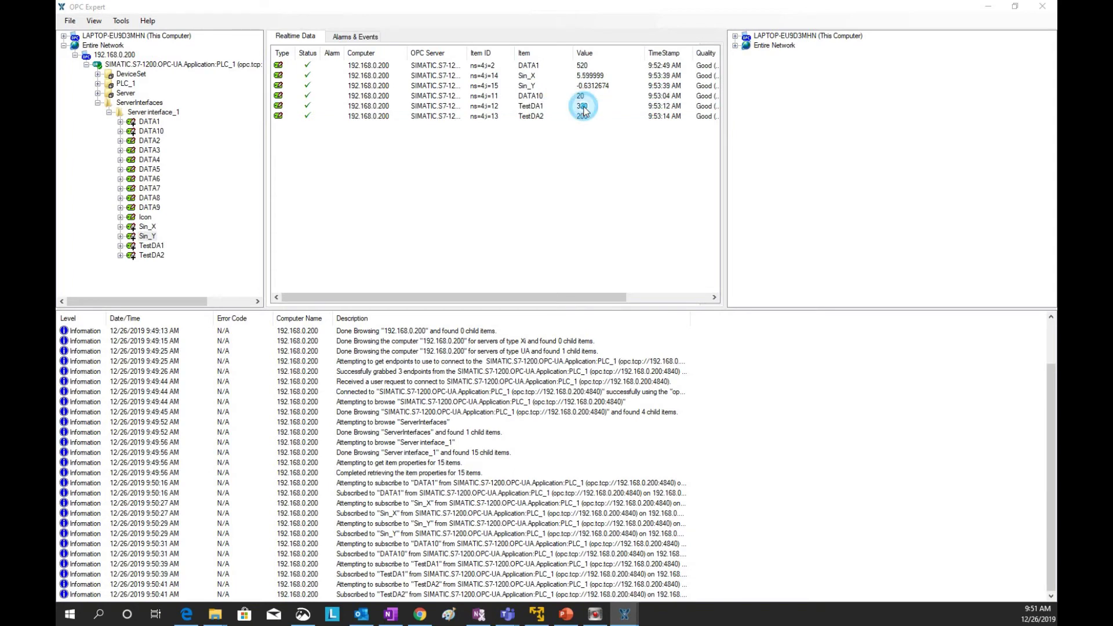
pyautogui.click(546, 318)
pyautogui.write('110')
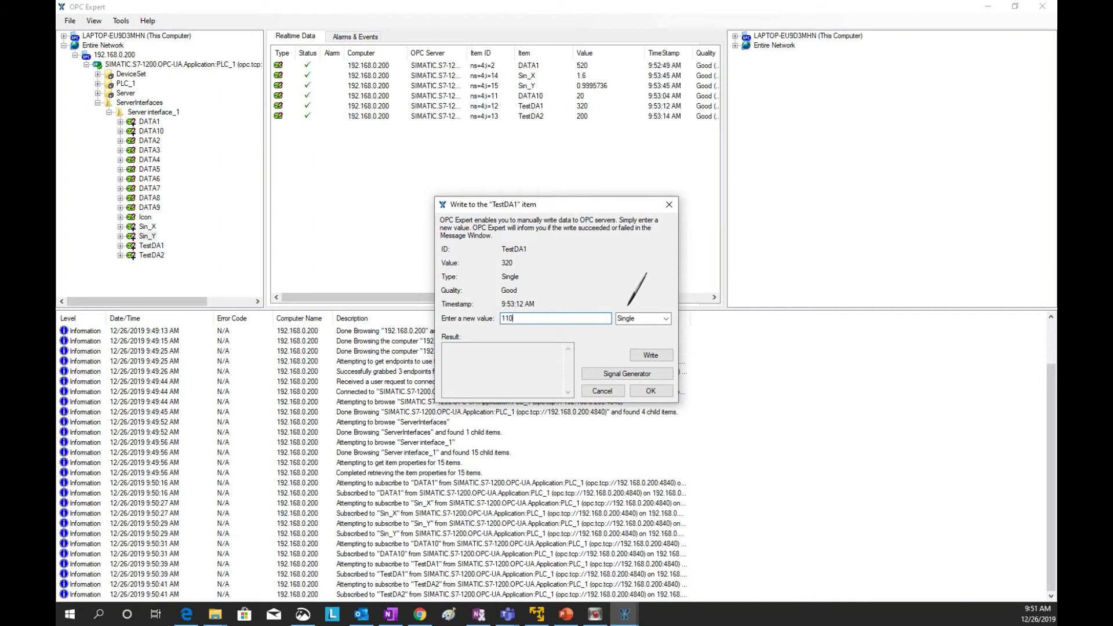
pyautogui.press('Return')
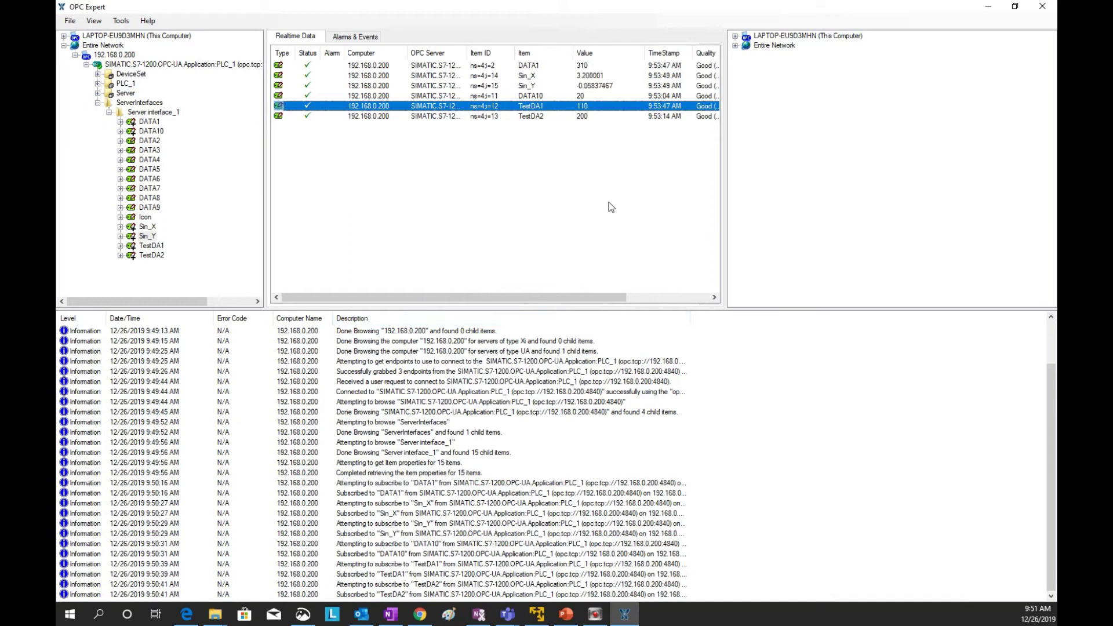
pyautogui.click(590, 65)
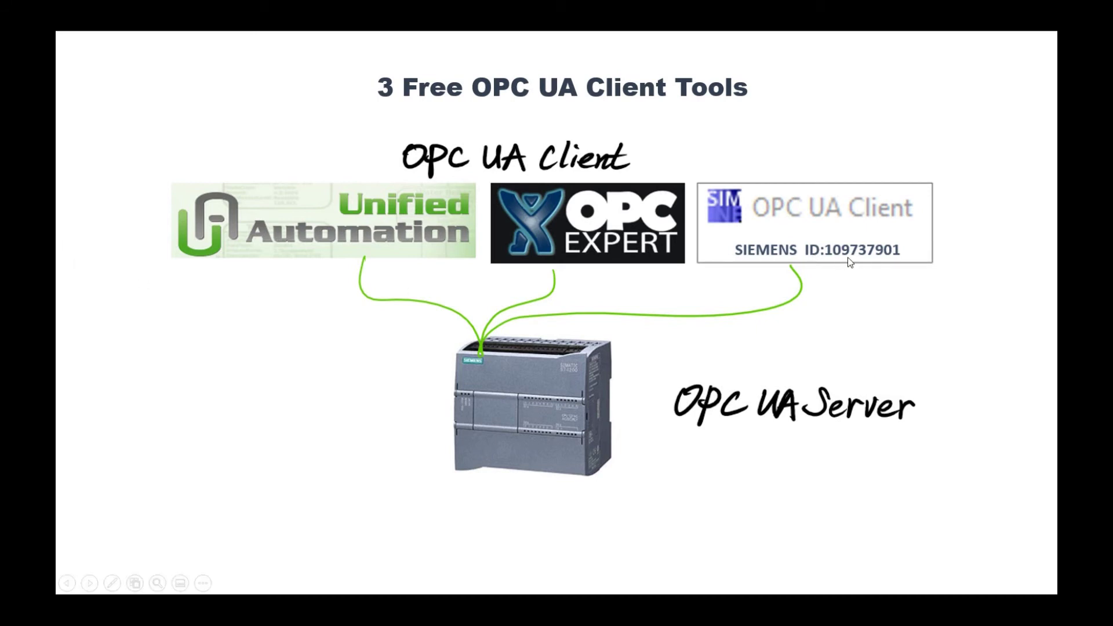
# Step: Review the Siemens Industry Online Support entry 109737901 on creating OPC UA clients with .NET and its example project downloads
pyautogui.click(894, 262)
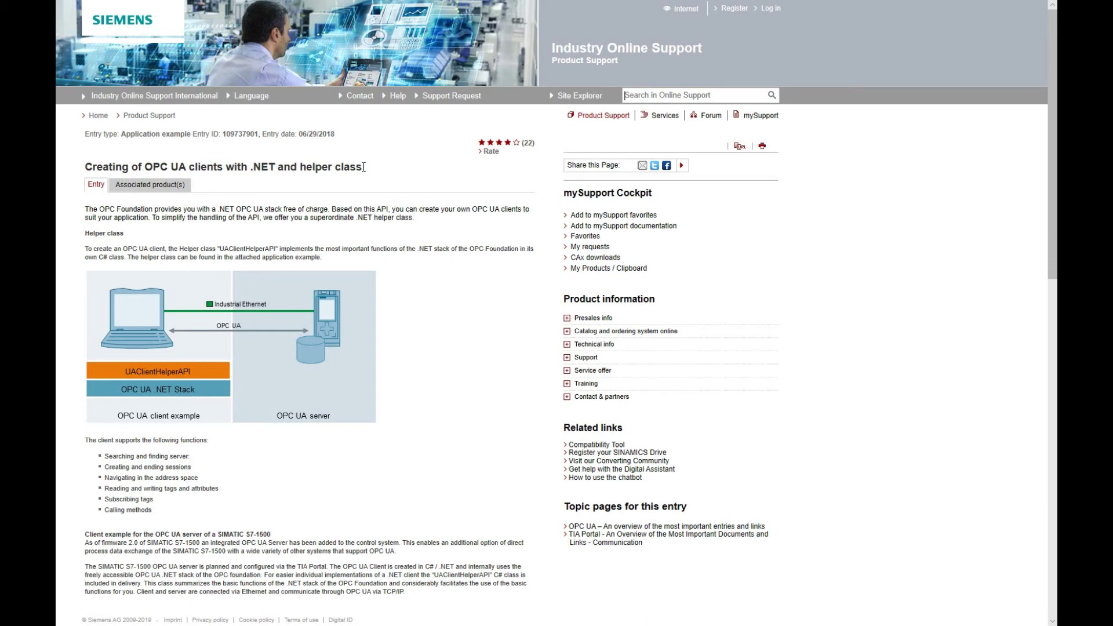
pyautogui.scroll(-6, 348, 232)
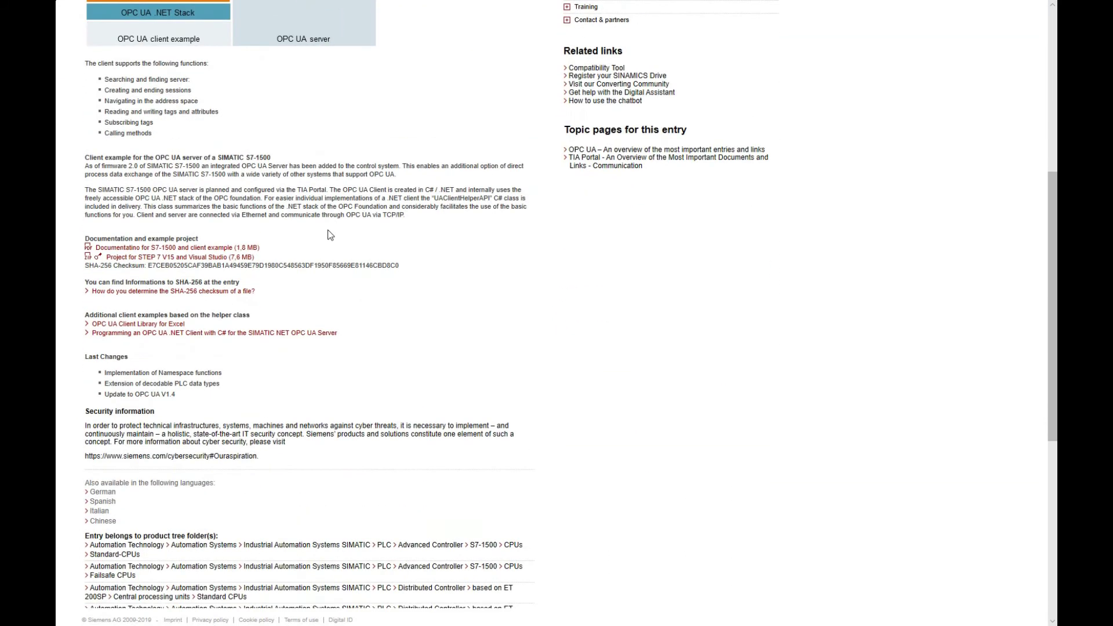
pyautogui.scroll(3, 660, 106)
pyautogui.scroll(3, 325, 348)
pyautogui.scroll(-3, 218, 468)
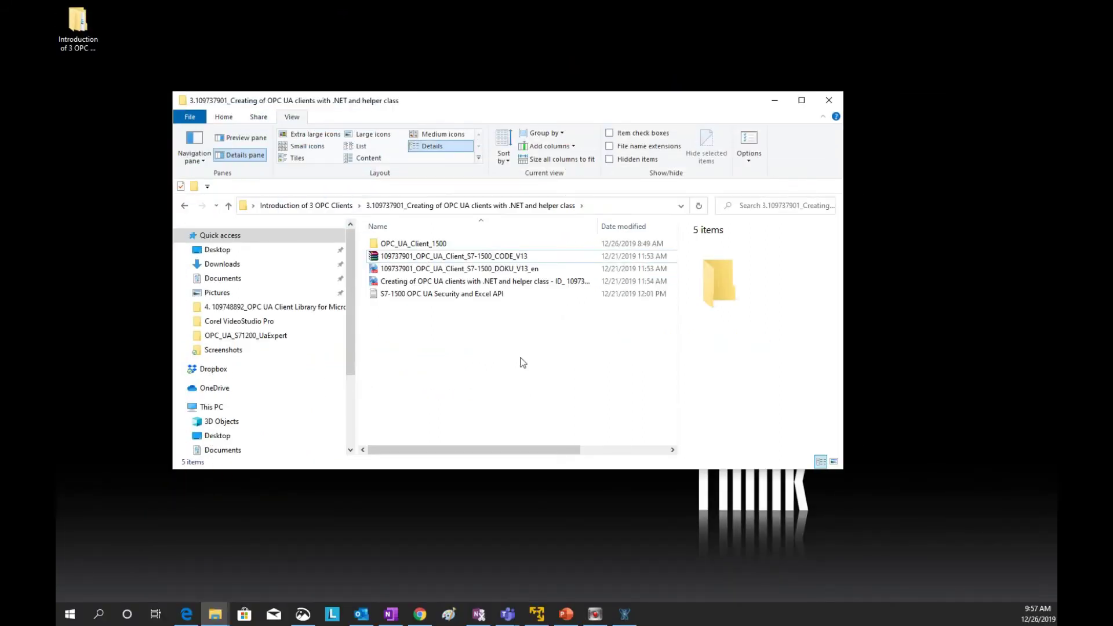
# Step: Launch UA Client 1500 from the Application folder inside OPC_UA_Client_1500\UA_Client_1500
pyautogui.rightClick(481, 256)
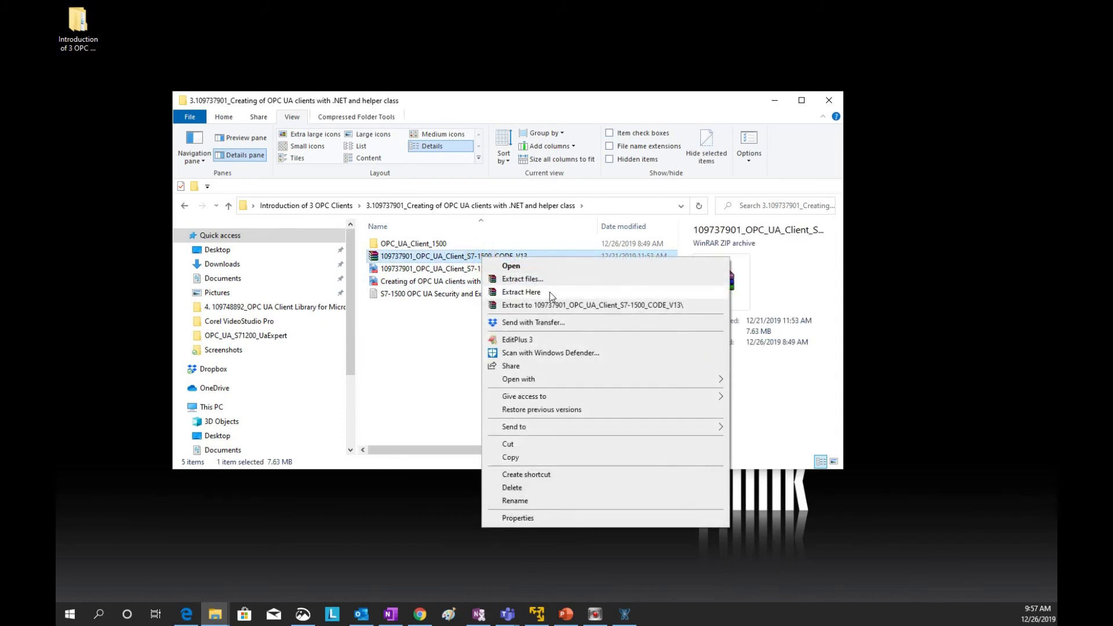
pyautogui.click(440, 330)
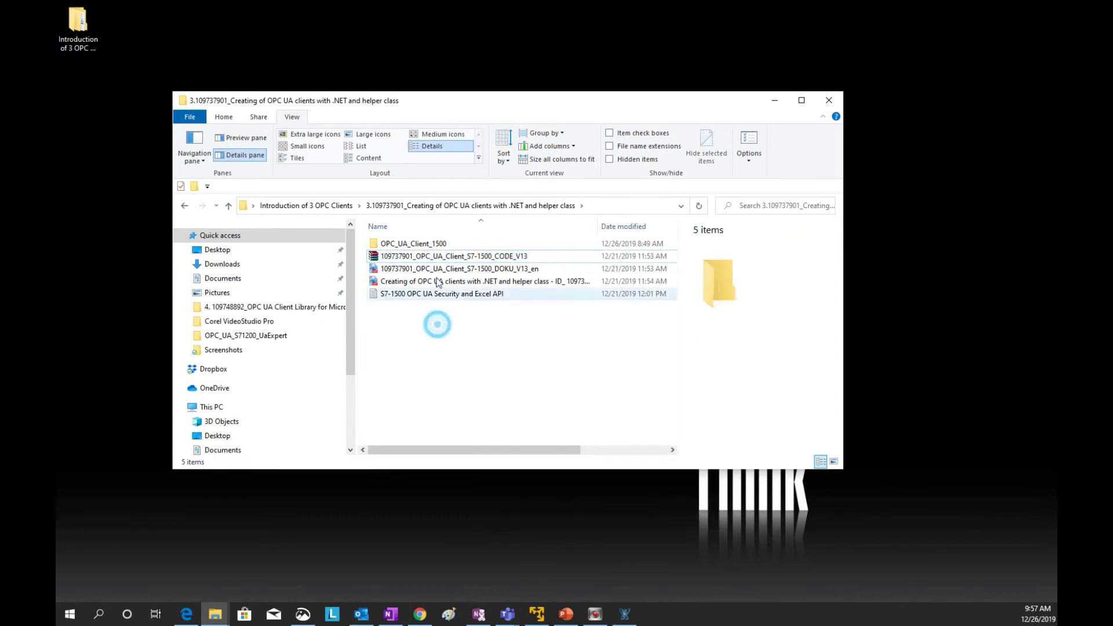
pyautogui.doubleClick(464, 245)
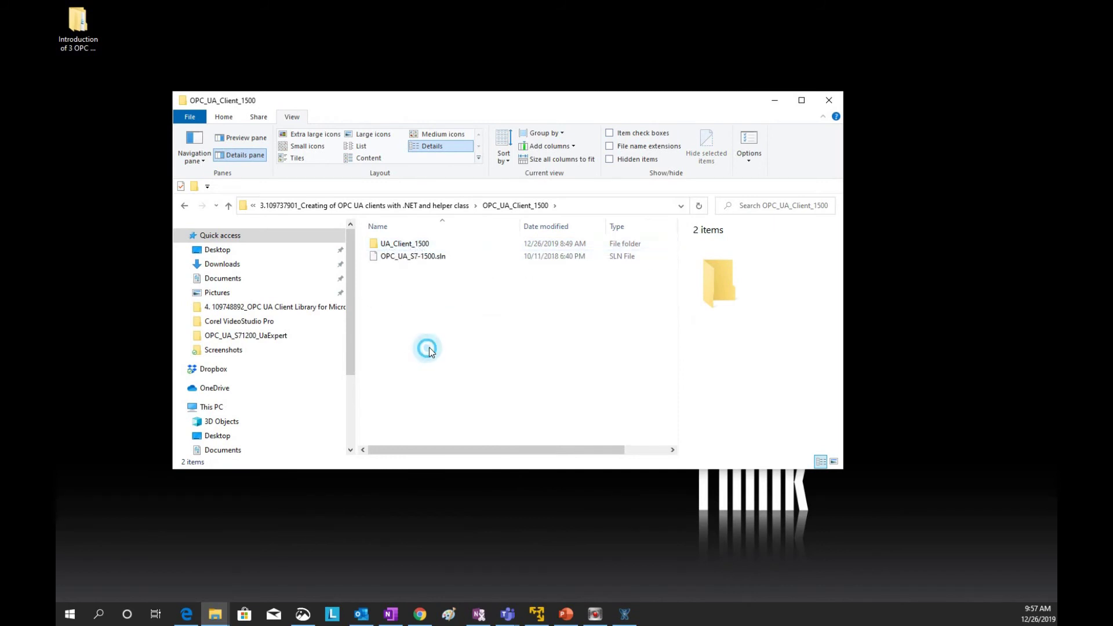
pyautogui.doubleClick(423, 246)
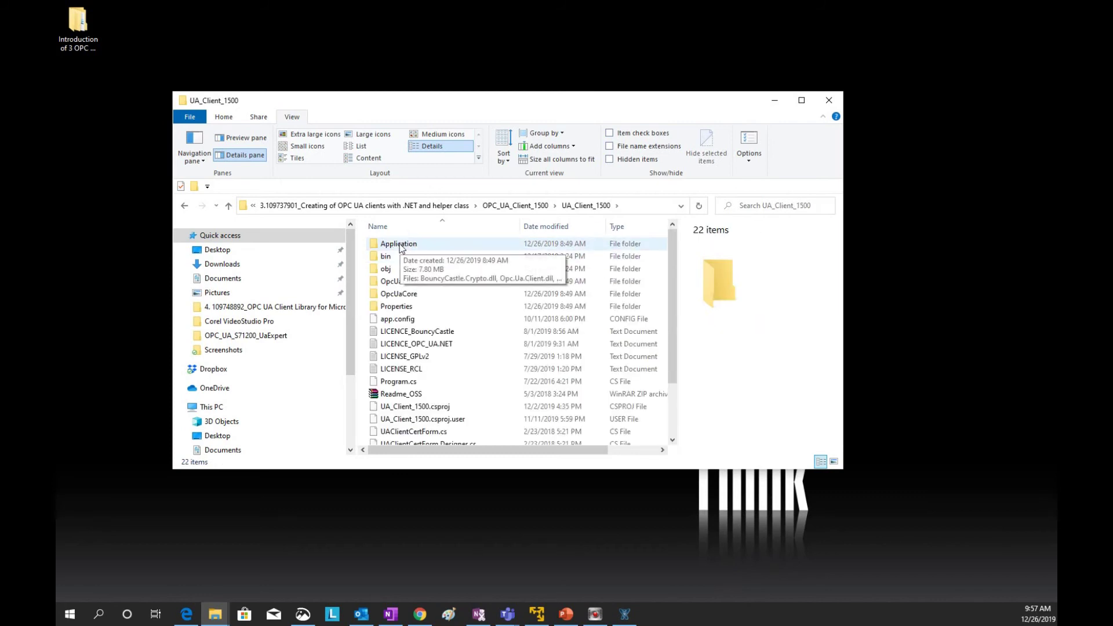
pyautogui.doubleClick(400, 245)
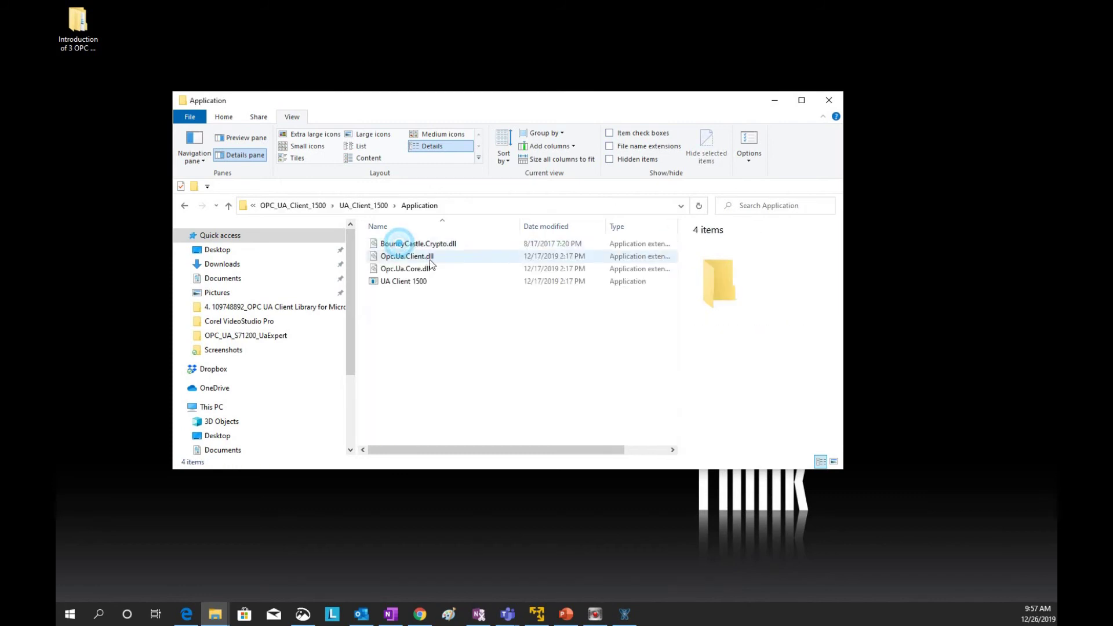
pyautogui.doubleClick(403, 283)
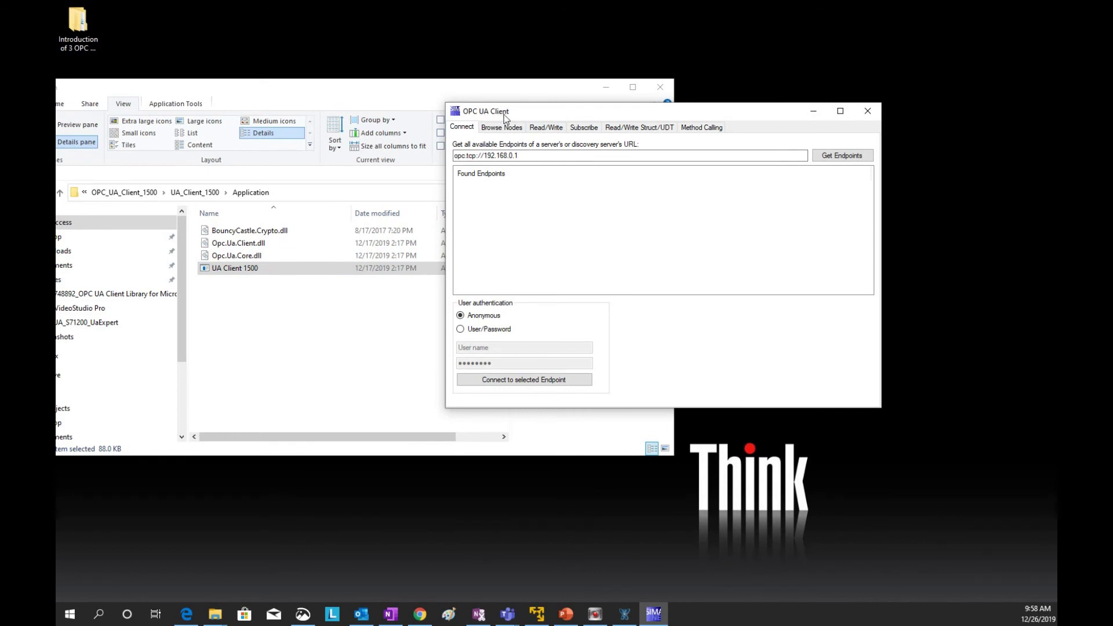
# Step: Set the server URL to opc.tcp://192.168.0.200 and get its available endpoints
pyautogui.click(522, 155)
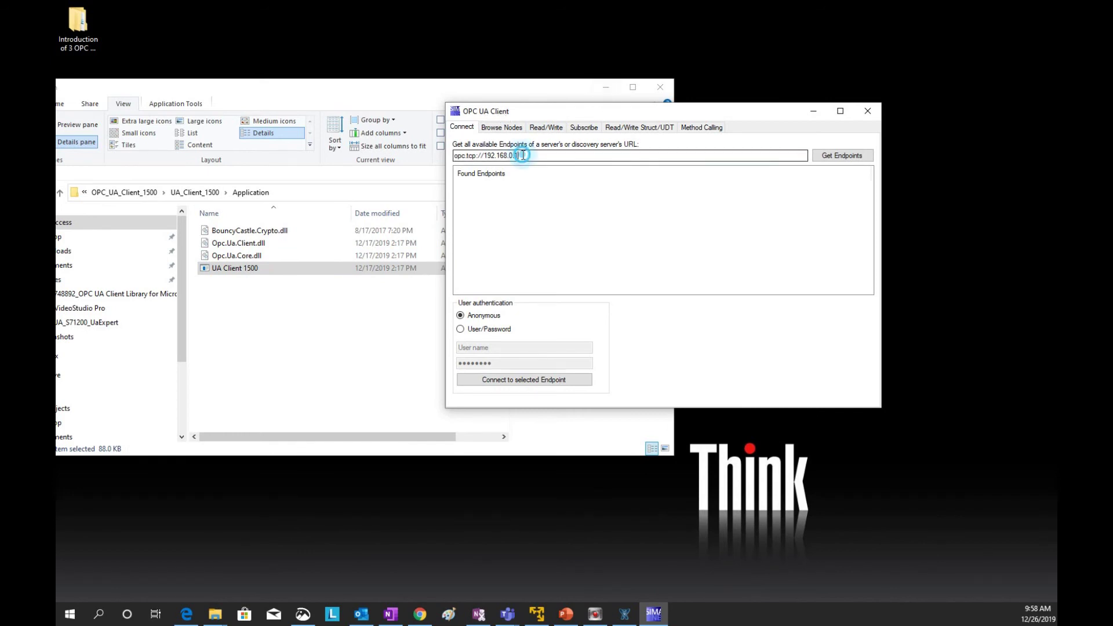
pyautogui.press('BackSpace')
pyautogui.write('200')
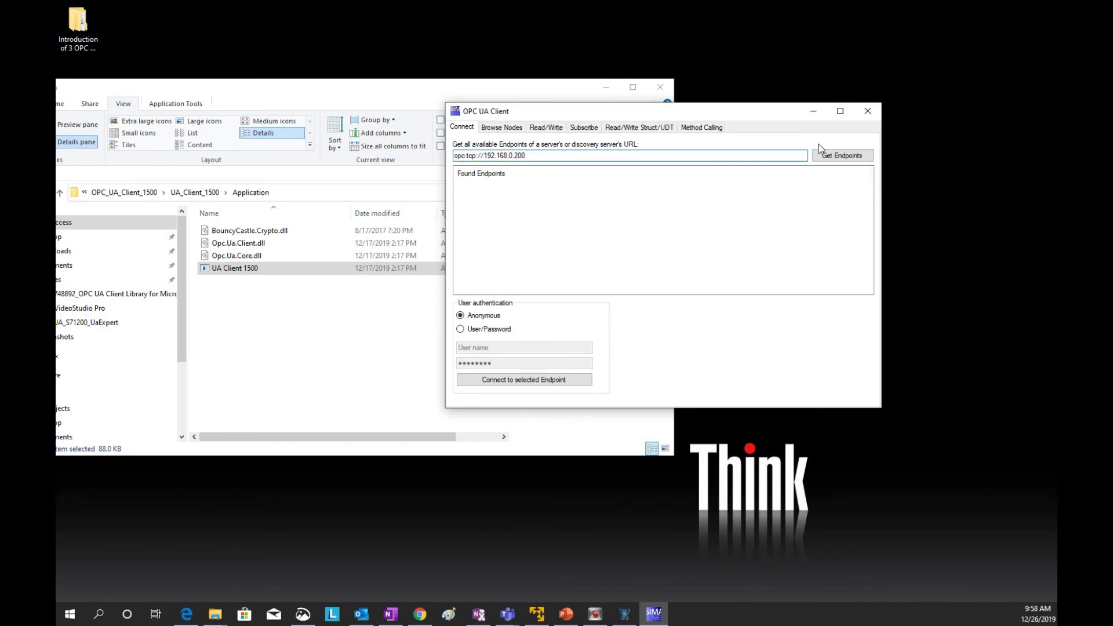
pyautogui.click(852, 160)
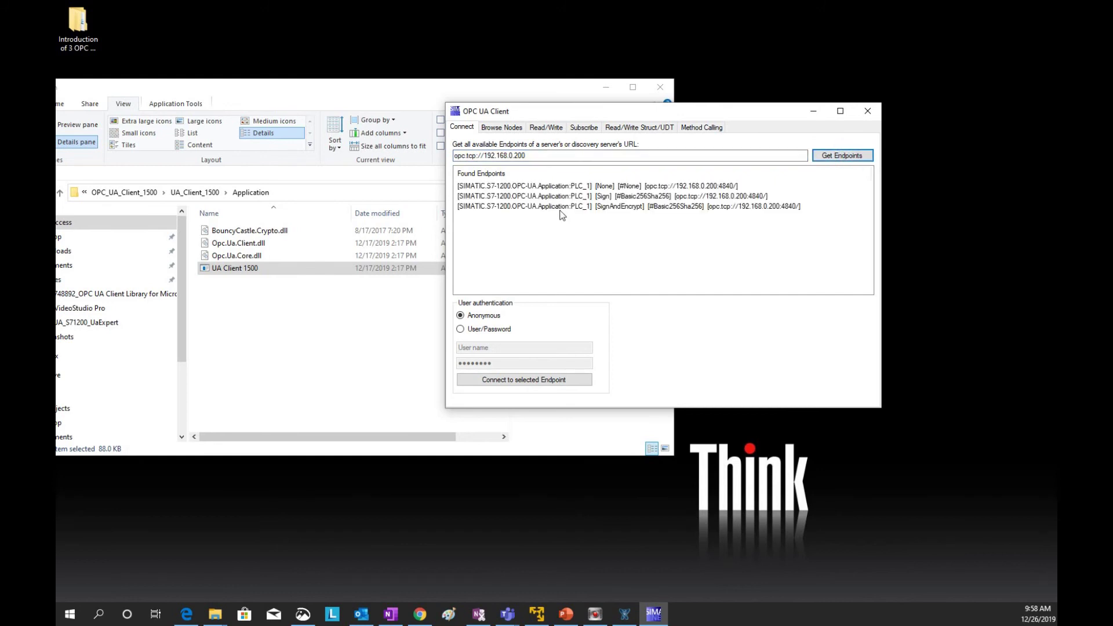
# Step: Connect anonymously to the PLC_1 endpoint with security None, accepting the server certificate permanently and installing it
pyautogui.click(651, 188)
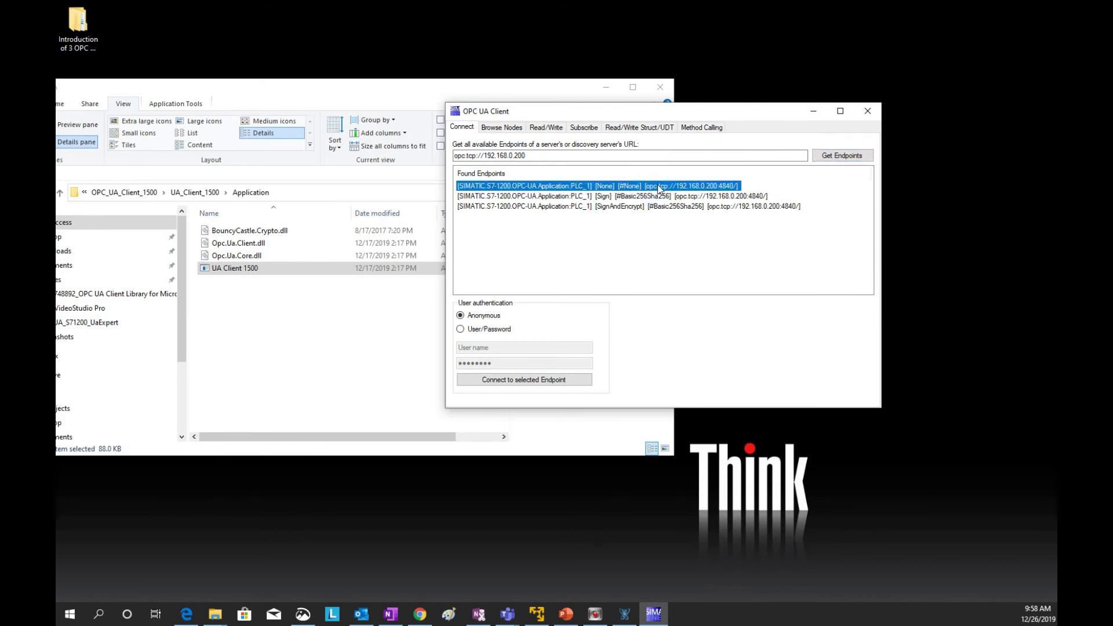
pyautogui.click(545, 381)
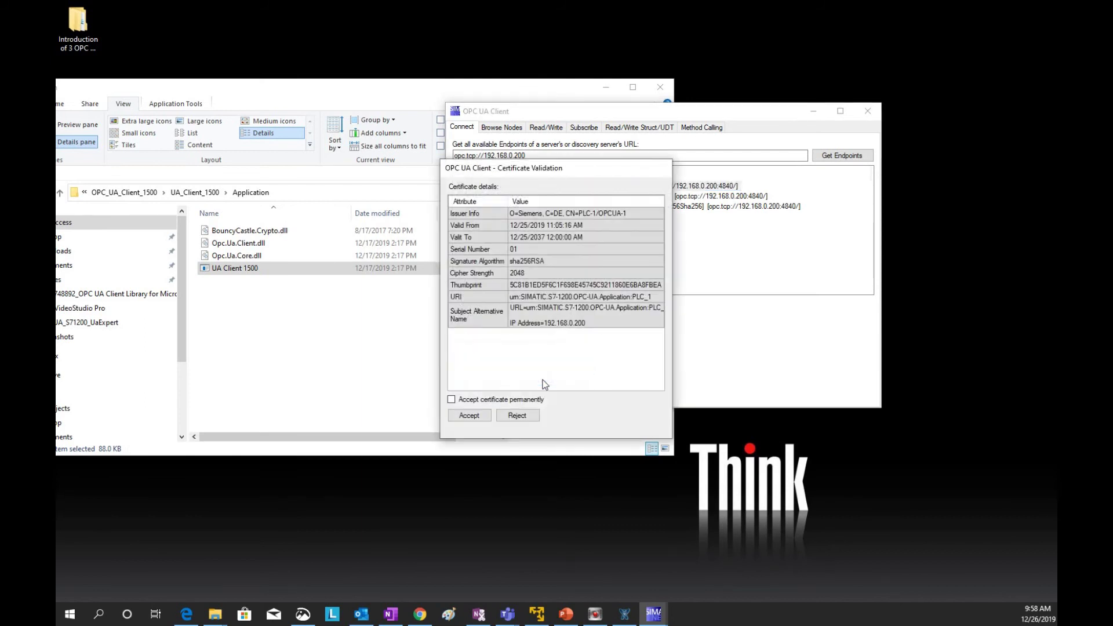
pyautogui.click(451, 399)
pyautogui.click(469, 415)
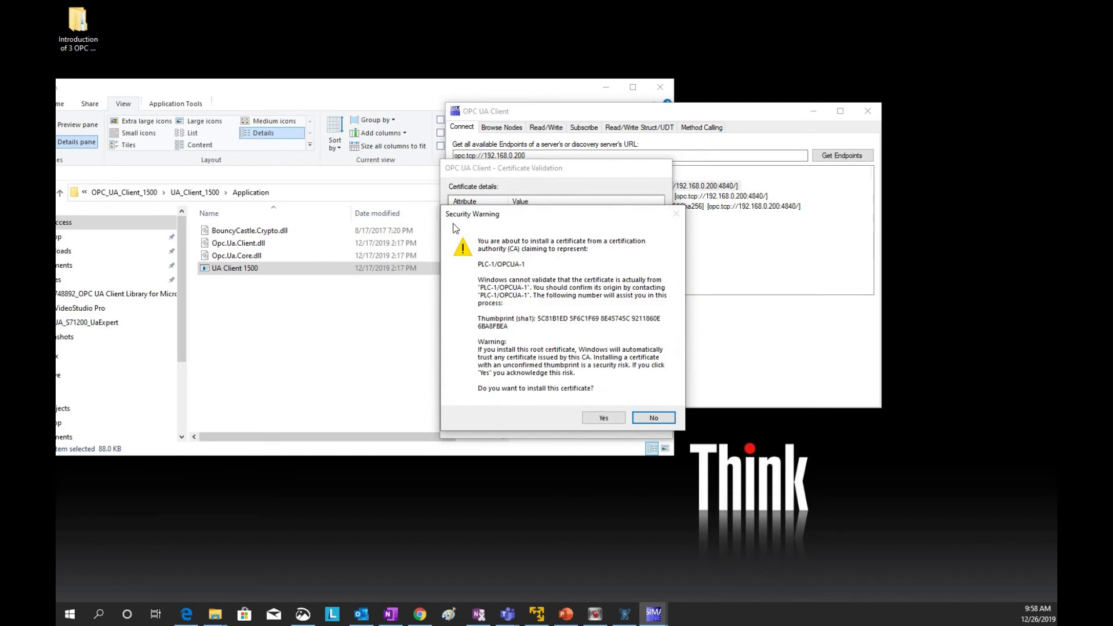
pyautogui.click(603, 418)
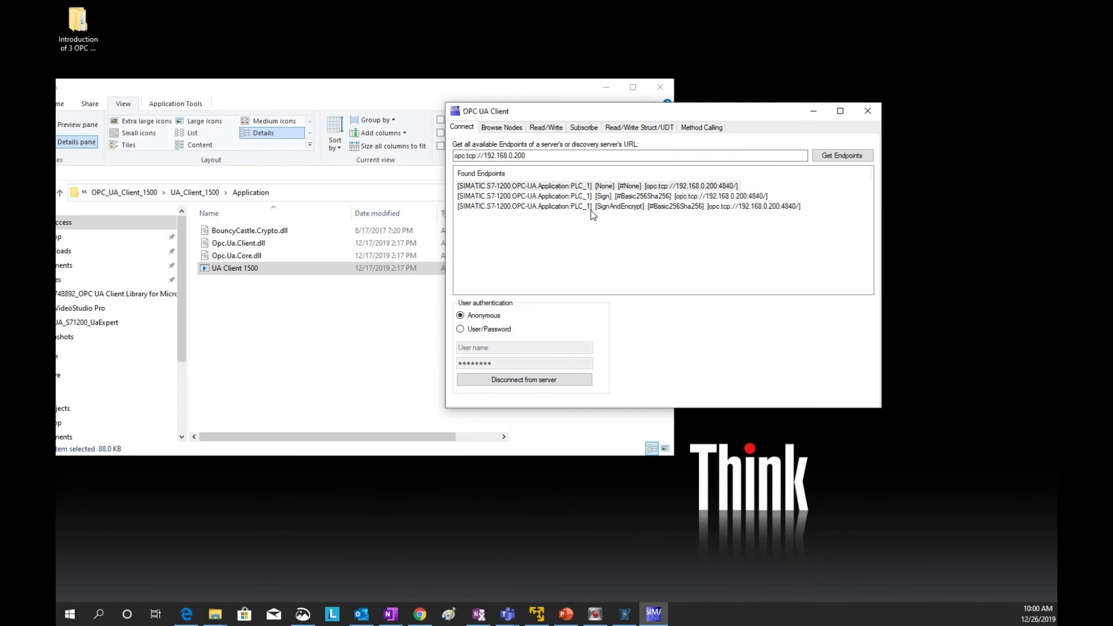
# Step: Browse the server's nodes, expand Server interface_1 and view the node information of DATA1, other DATA nodes and Sin_X
pyautogui.click(489, 129)
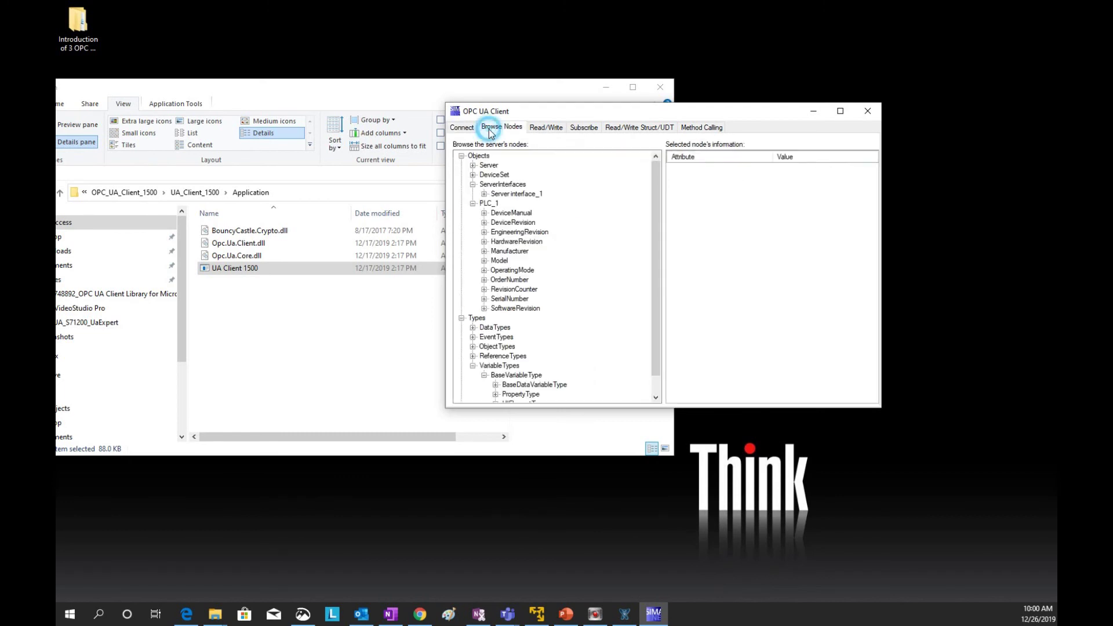
pyautogui.click(485, 194)
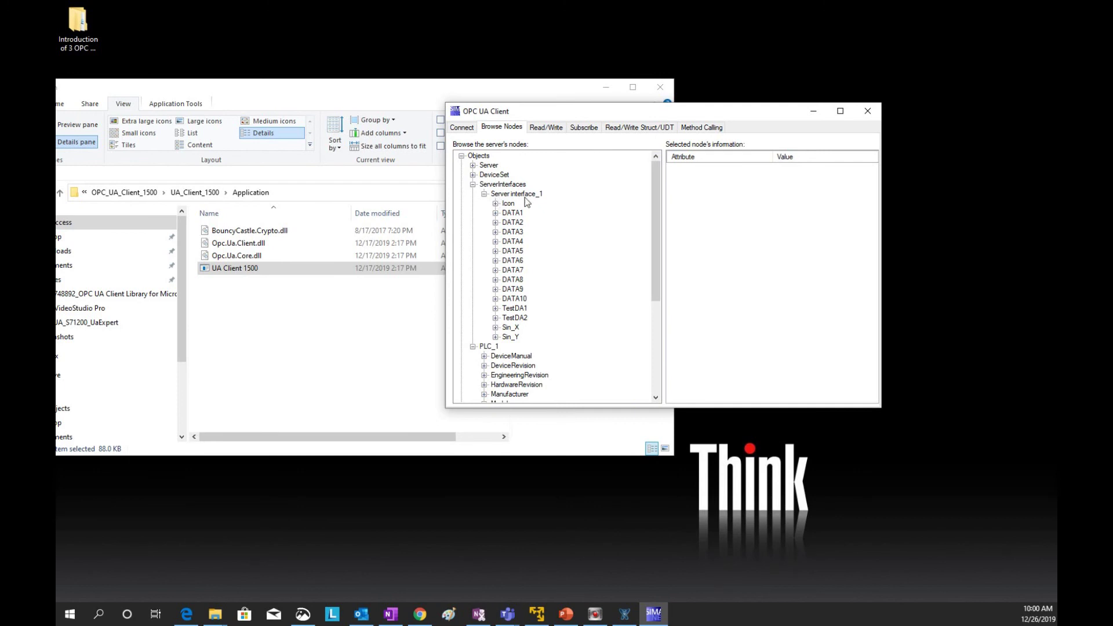
pyautogui.click(512, 214)
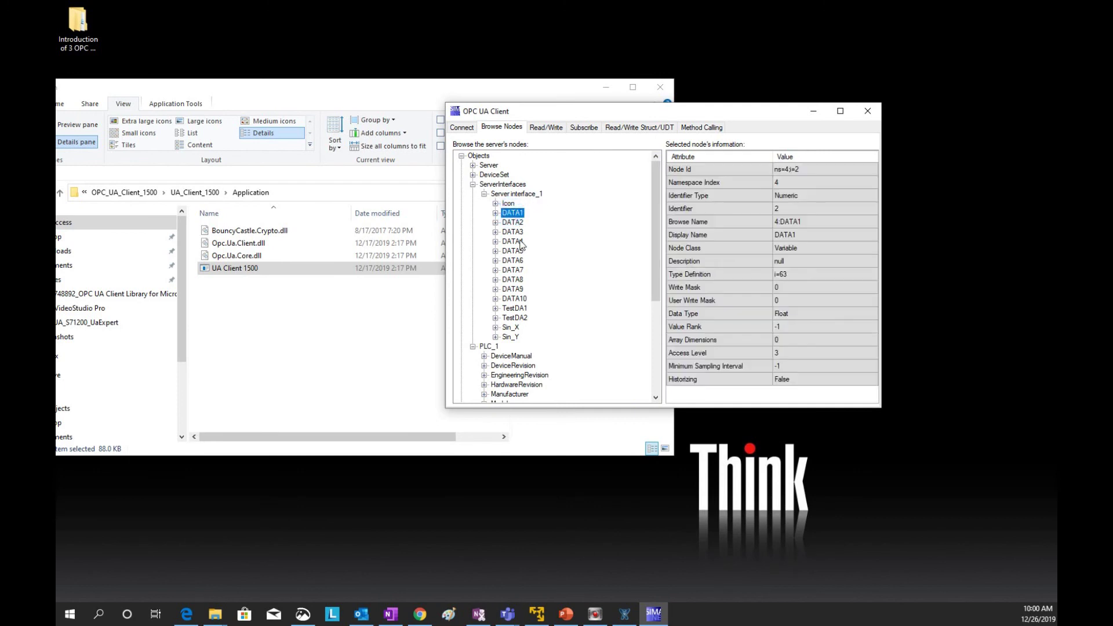
pyautogui.click(518, 232)
pyautogui.click(516, 242)
pyautogui.click(510, 328)
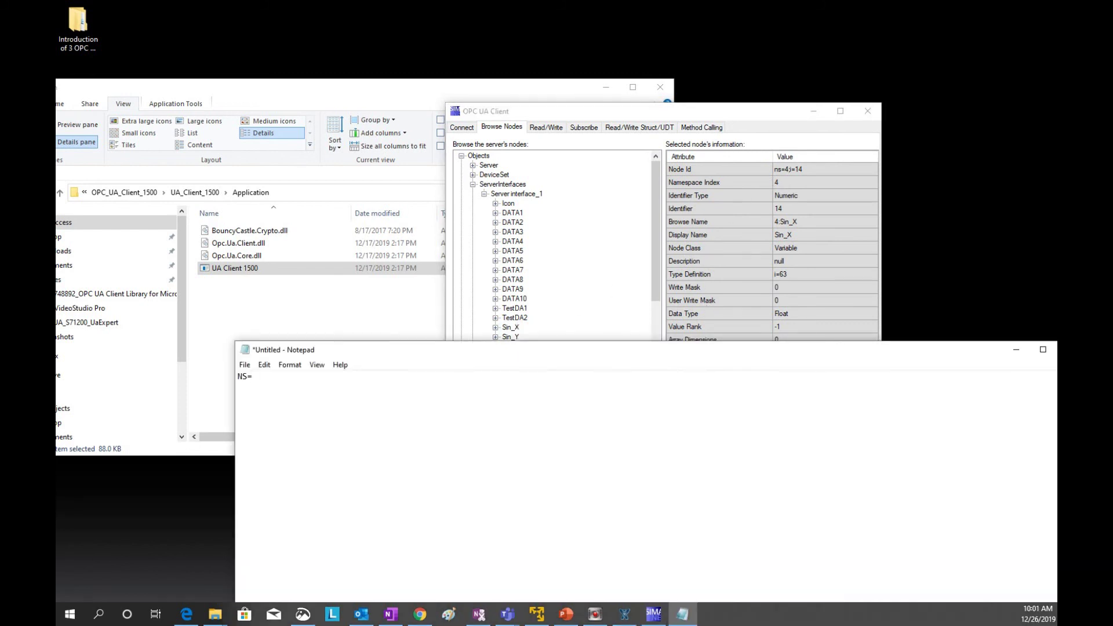
# Step: Write the Sin_X node ID as ns=4;i=14 in Notepad and copy it
pyautogui.write('4;I=14')
pyautogui.click(263, 377)
pyautogui.press('Delete')
pyautogui.write('i')
pyautogui.press('BackSpace')
pyautogui.press('BackSpace')
pyautogui.write('ns')
pyautogui.moveTo(306, 380); pyautogui.dragTo(248, 380)
pyautogui.rightClick(252, 380)
pyautogui.click(383, 418)
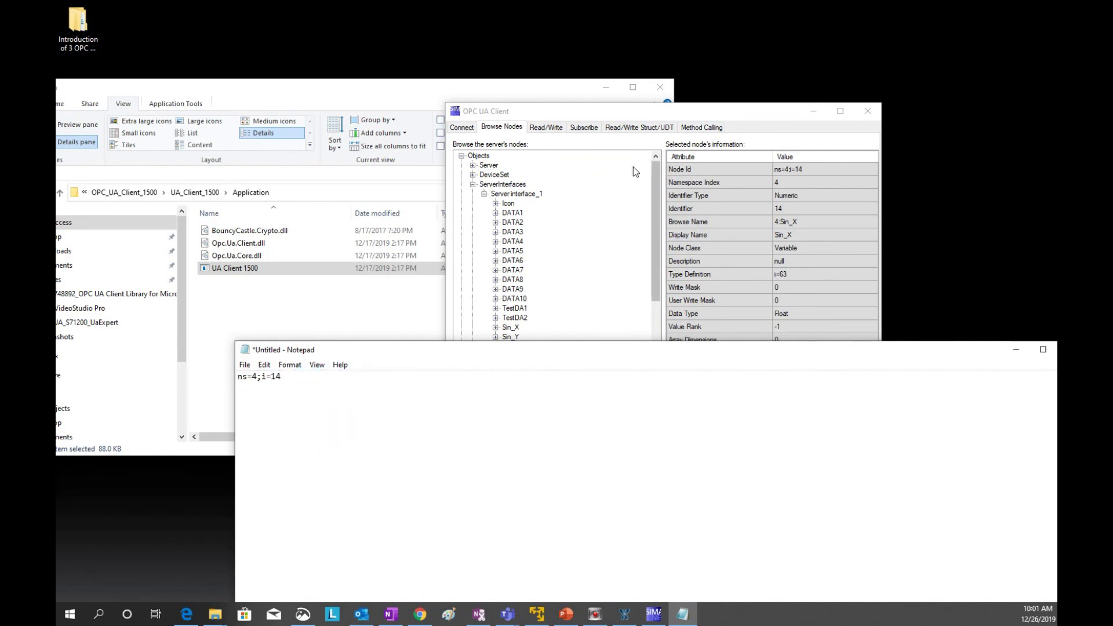
# Step: Subscribe to the node ID ns=4;i=14 in OPC UA Client by pasting the copied ID
pyautogui.click(659, 116)
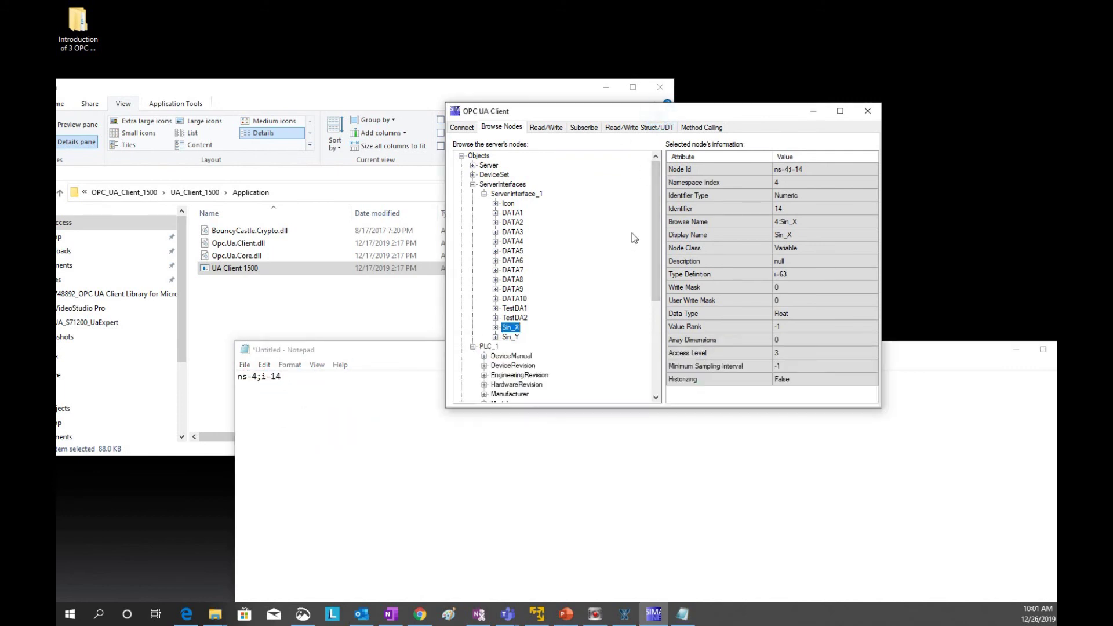
pyautogui.click(579, 127)
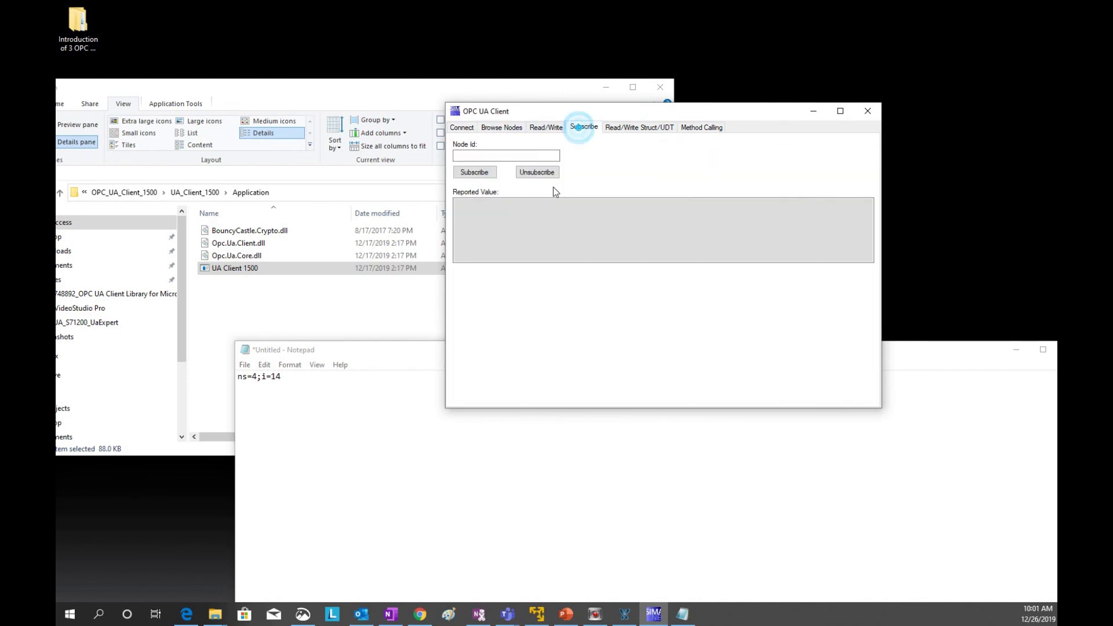
pyautogui.rightClick(472, 155)
pyautogui.click(502, 207)
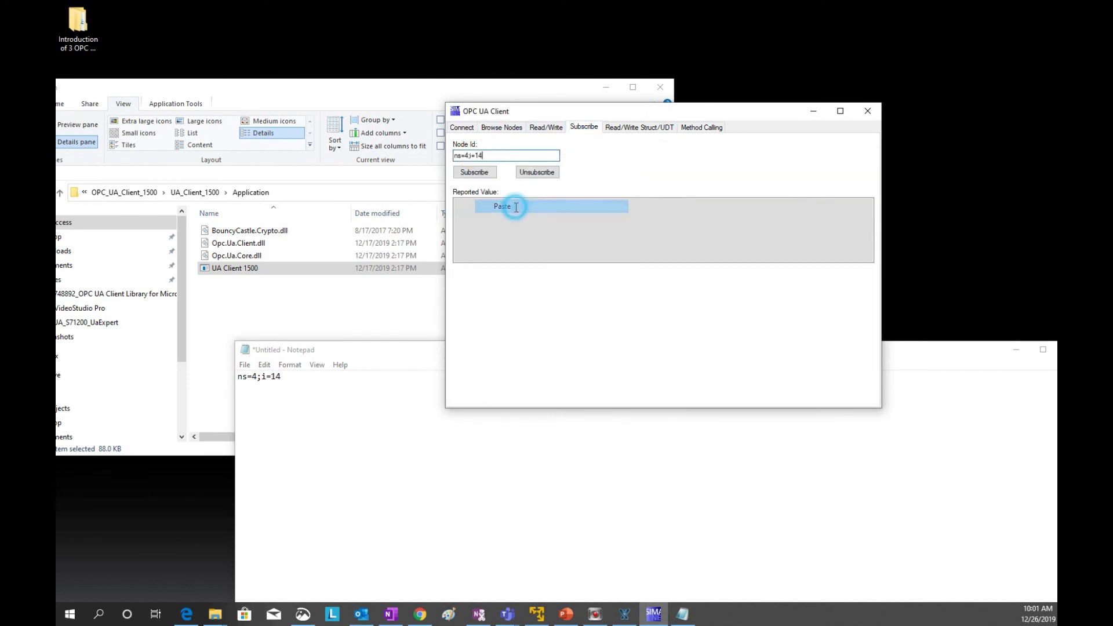
pyautogui.click(473, 174)
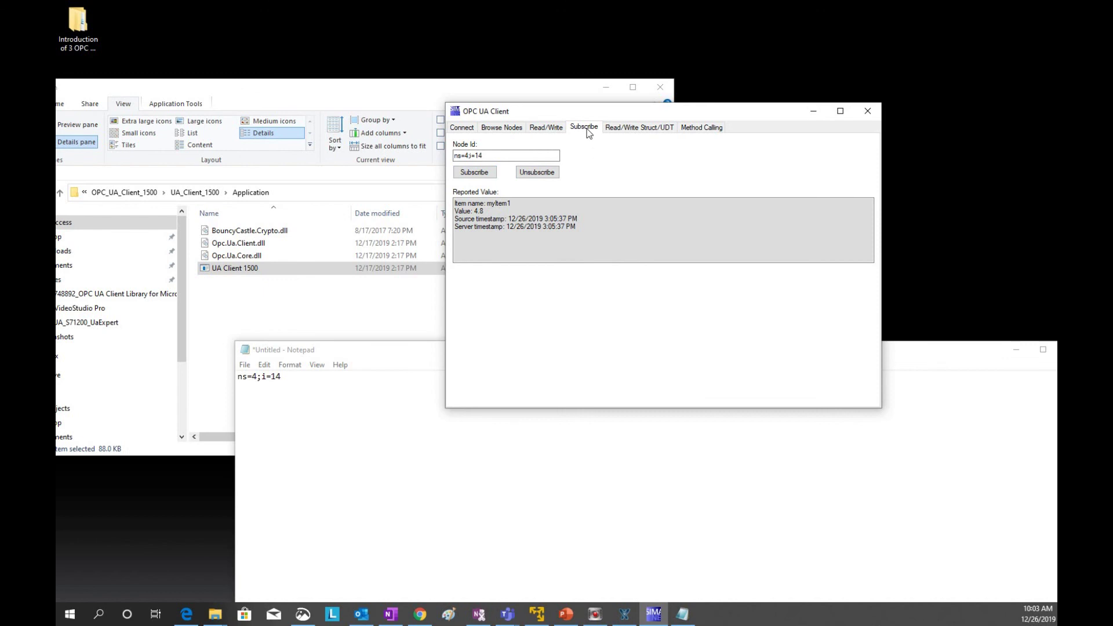
# Step: Check the node information of DATA4 among the server's nodes and read the value of node ns=4;i=5
pyautogui.click(547, 128)
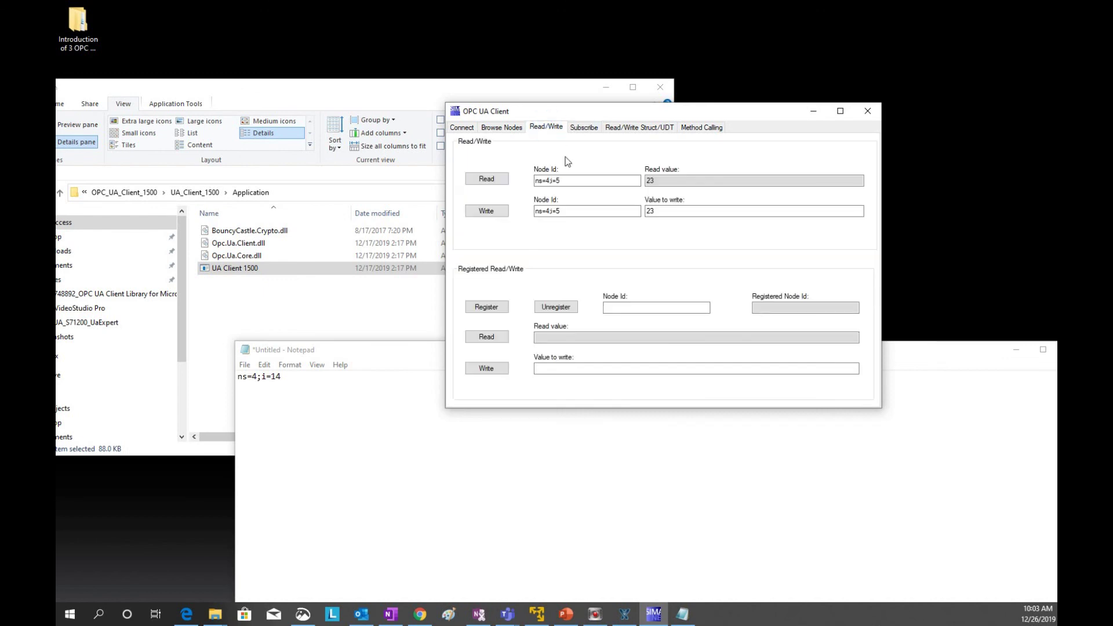
pyautogui.click(554, 180)
pyautogui.click(503, 128)
pyautogui.click(512, 241)
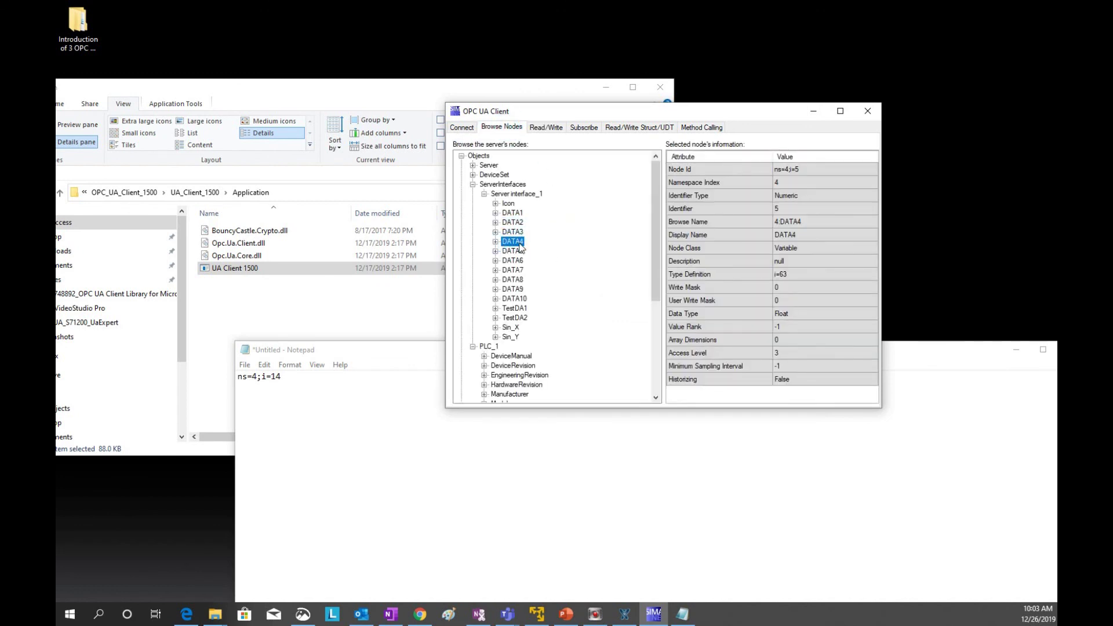
pyautogui.click(545, 127)
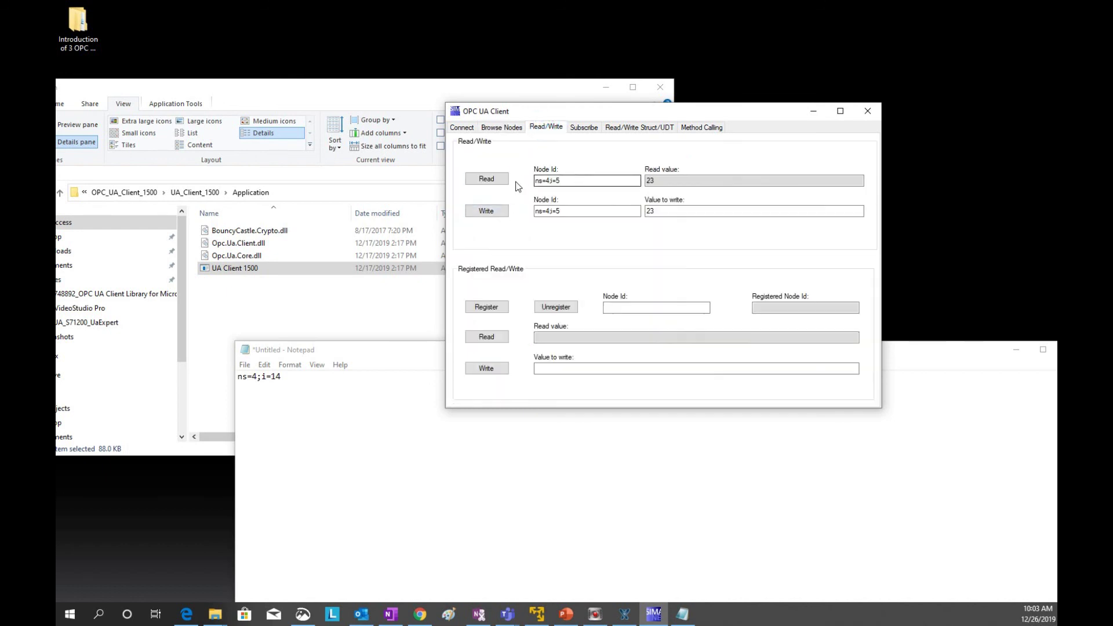
pyautogui.click(493, 177)
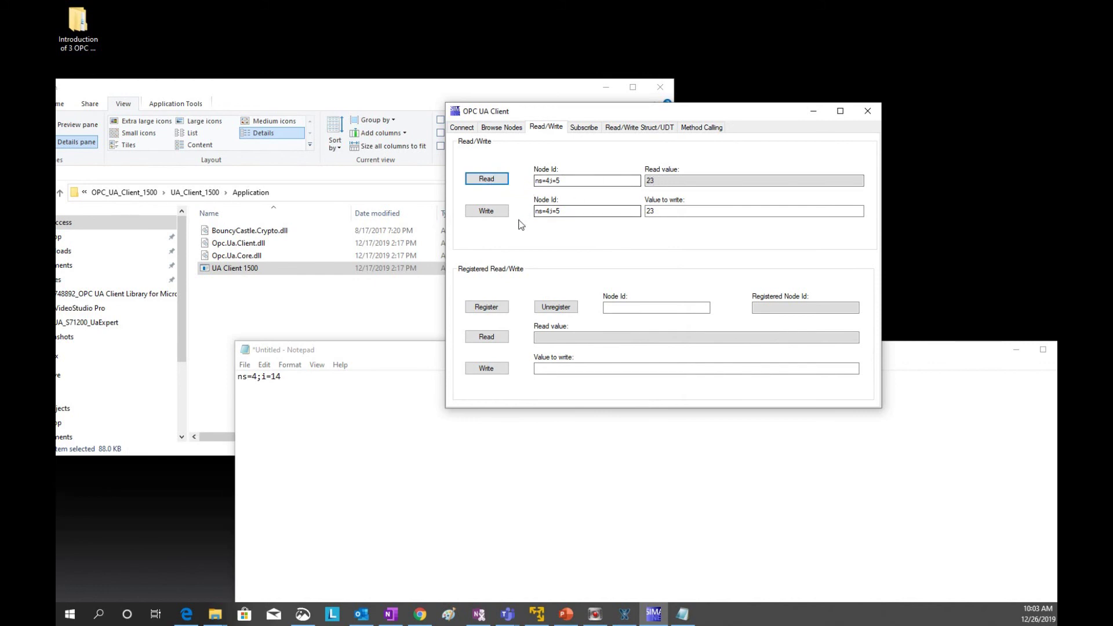
# Step: Write the value 34 to node ns=4;i=5 and read the node again to verify it
pyautogui.doubleClick(656, 210)
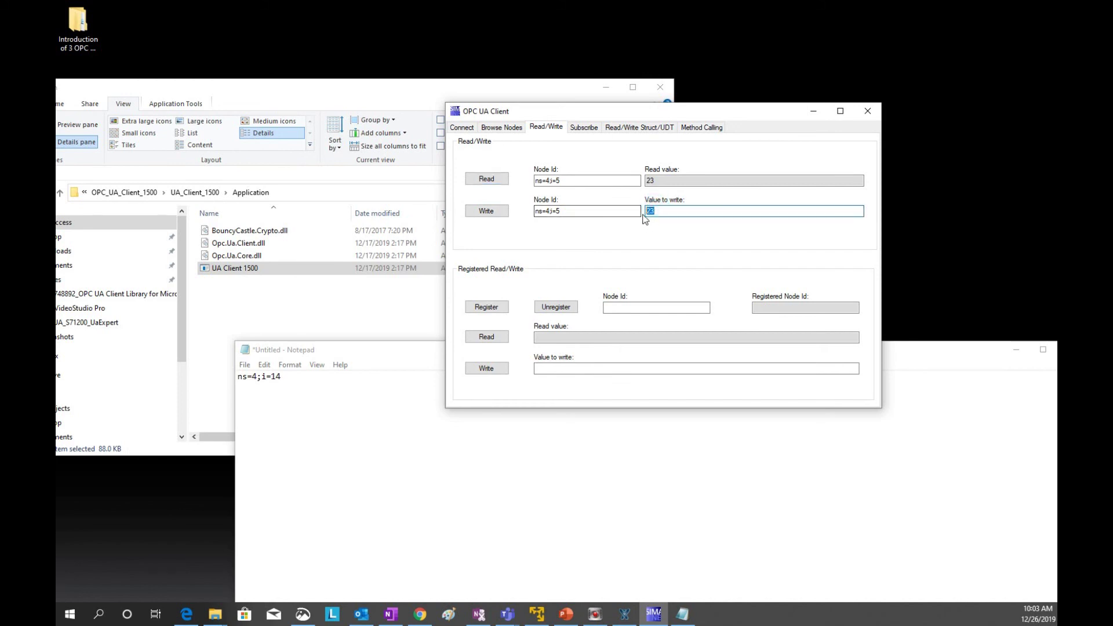
pyautogui.write('34')
pyautogui.click(489, 212)
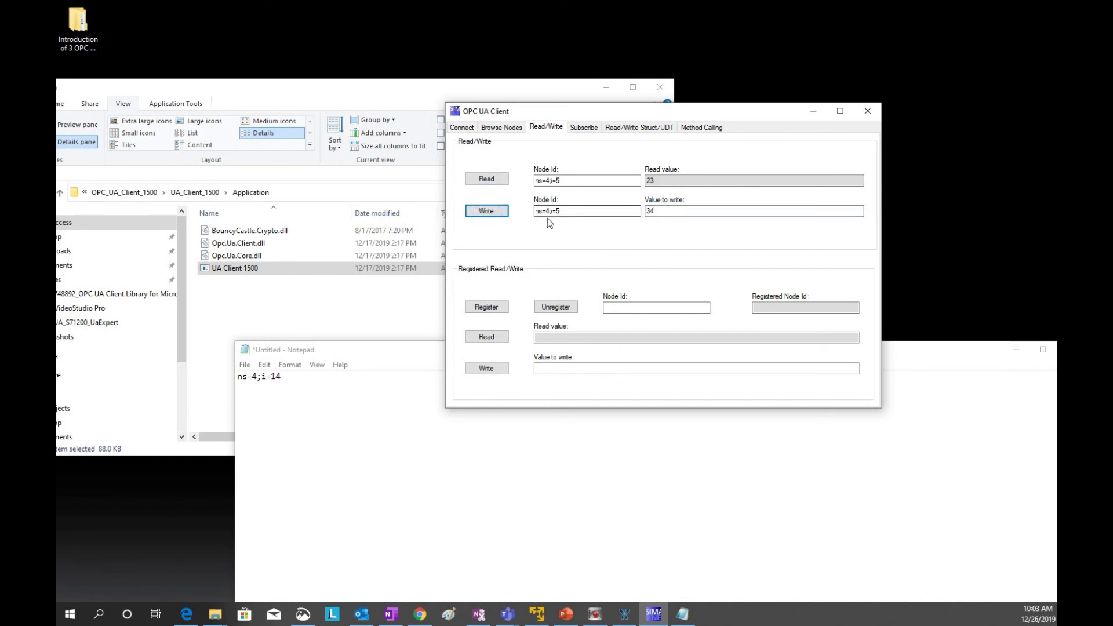
pyautogui.click(487, 180)
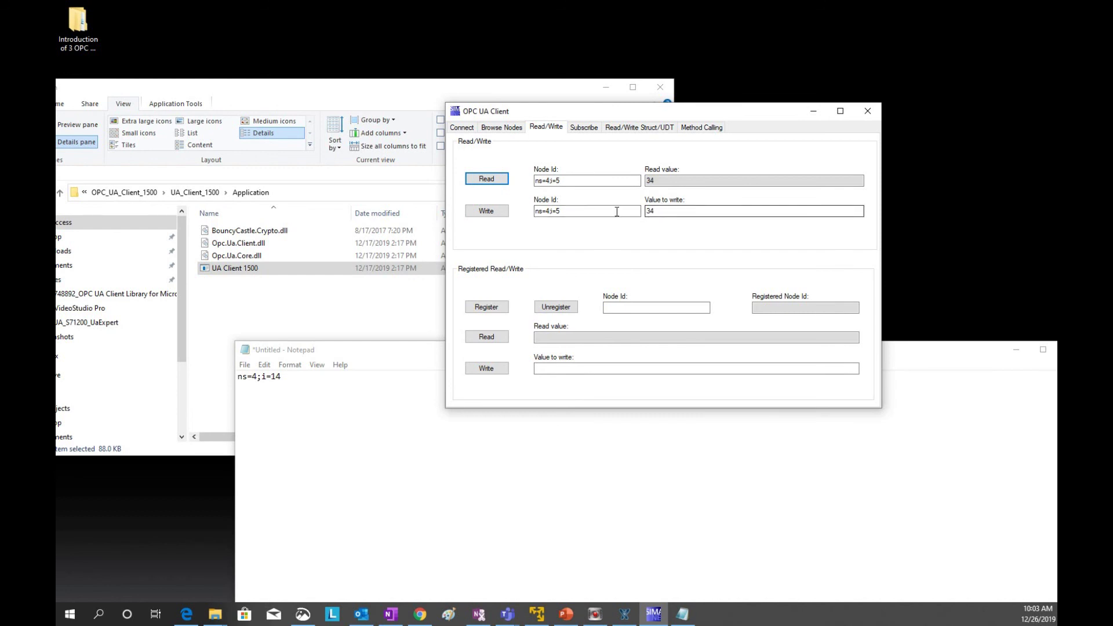
pyautogui.click(490, 186)
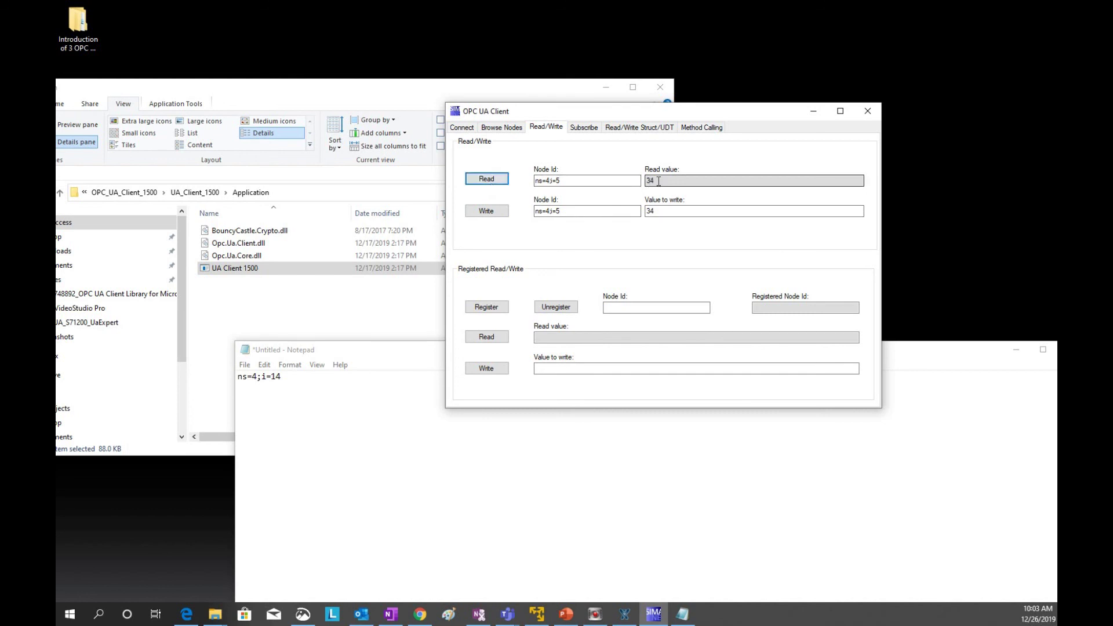